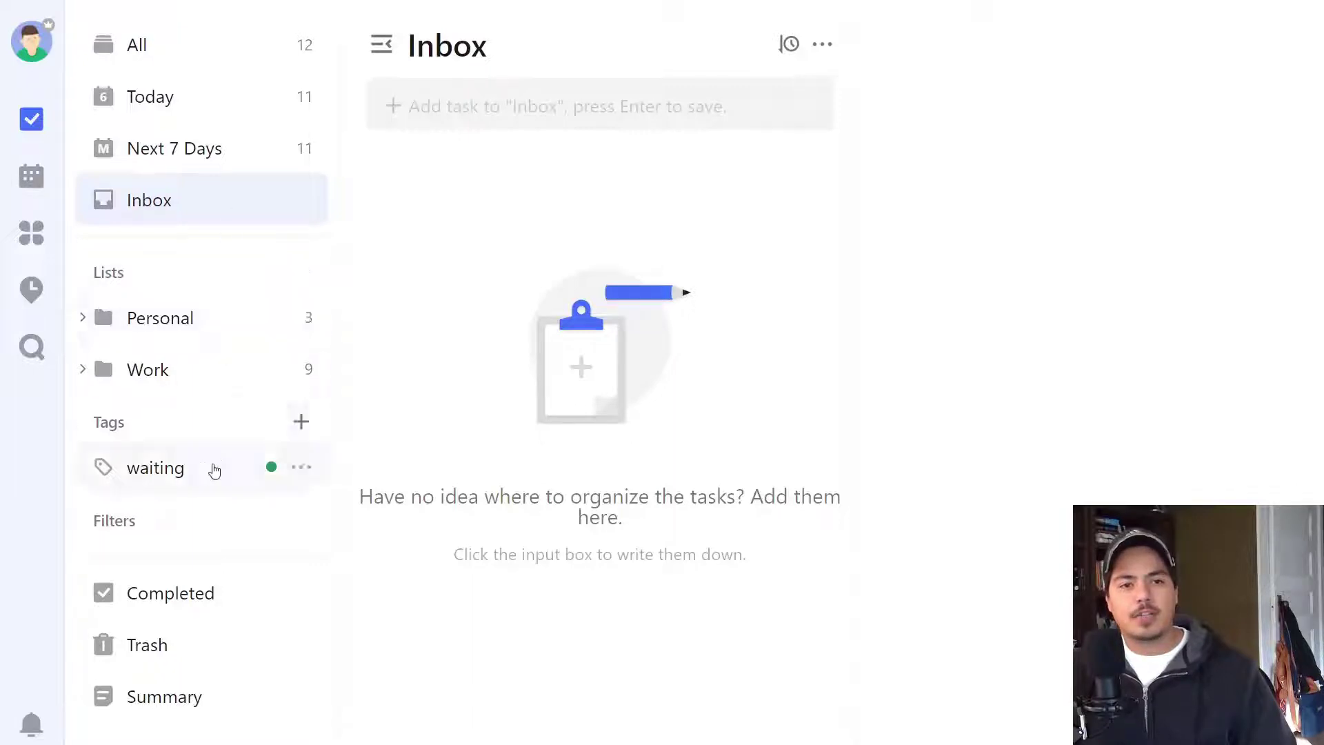
Review the completed tasks, open the first Project Titan task's details, and try the list and date filters.
{"action": "left_click", "coordinate": [206, 600]}
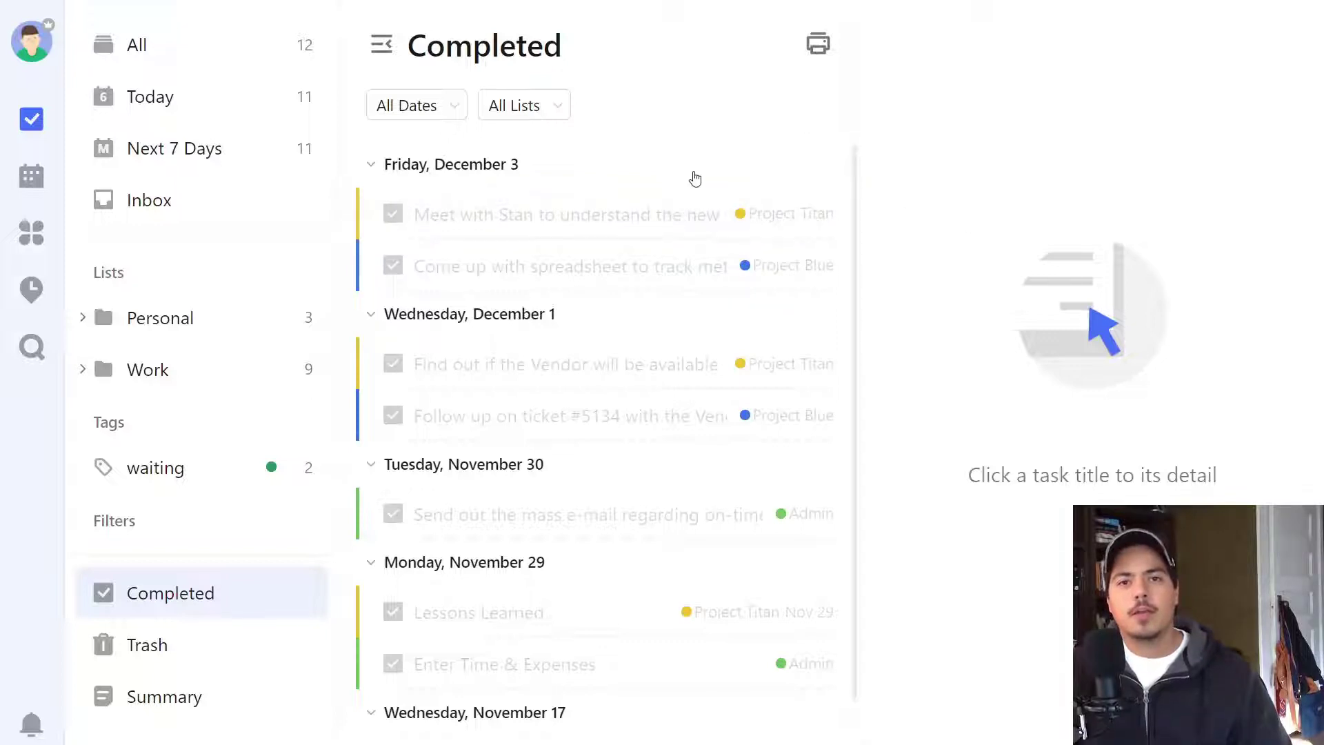
{"action": "left_click", "coordinate": [648, 212]}
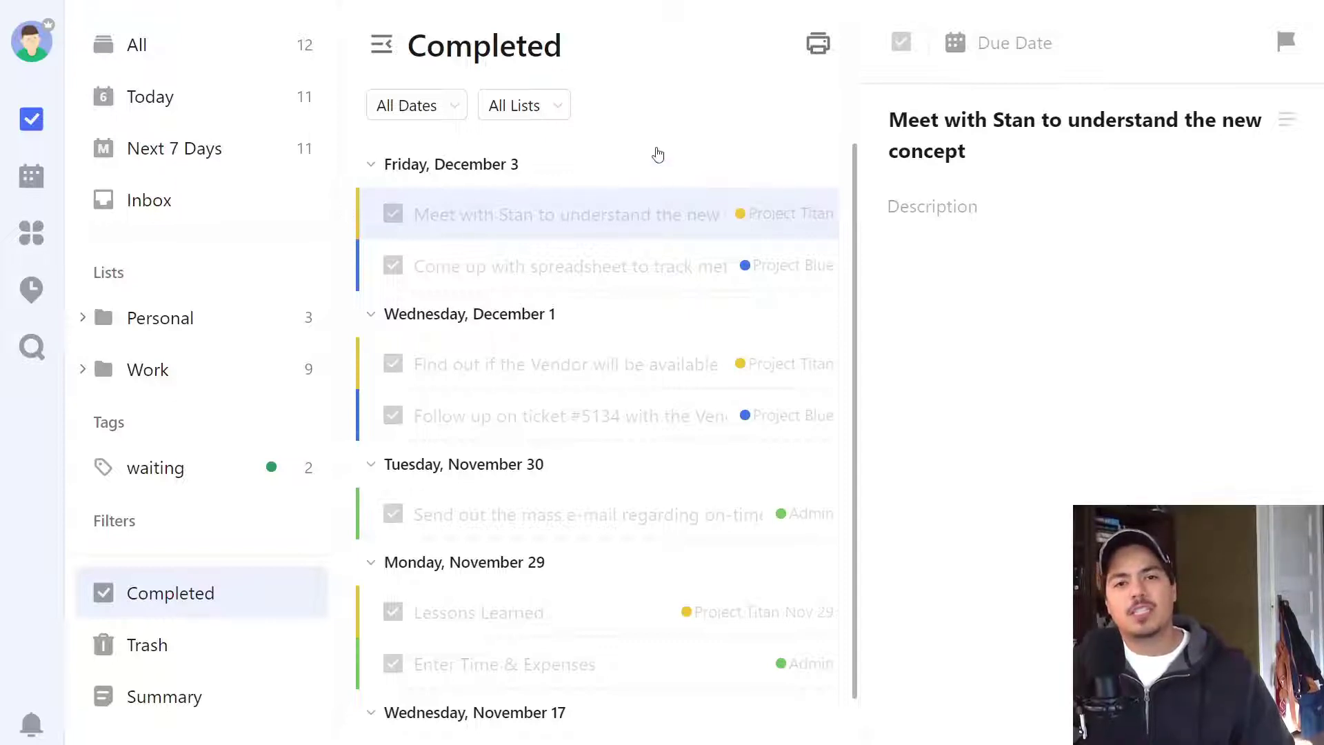
{"action": "left_click", "coordinate": [568, 115]}
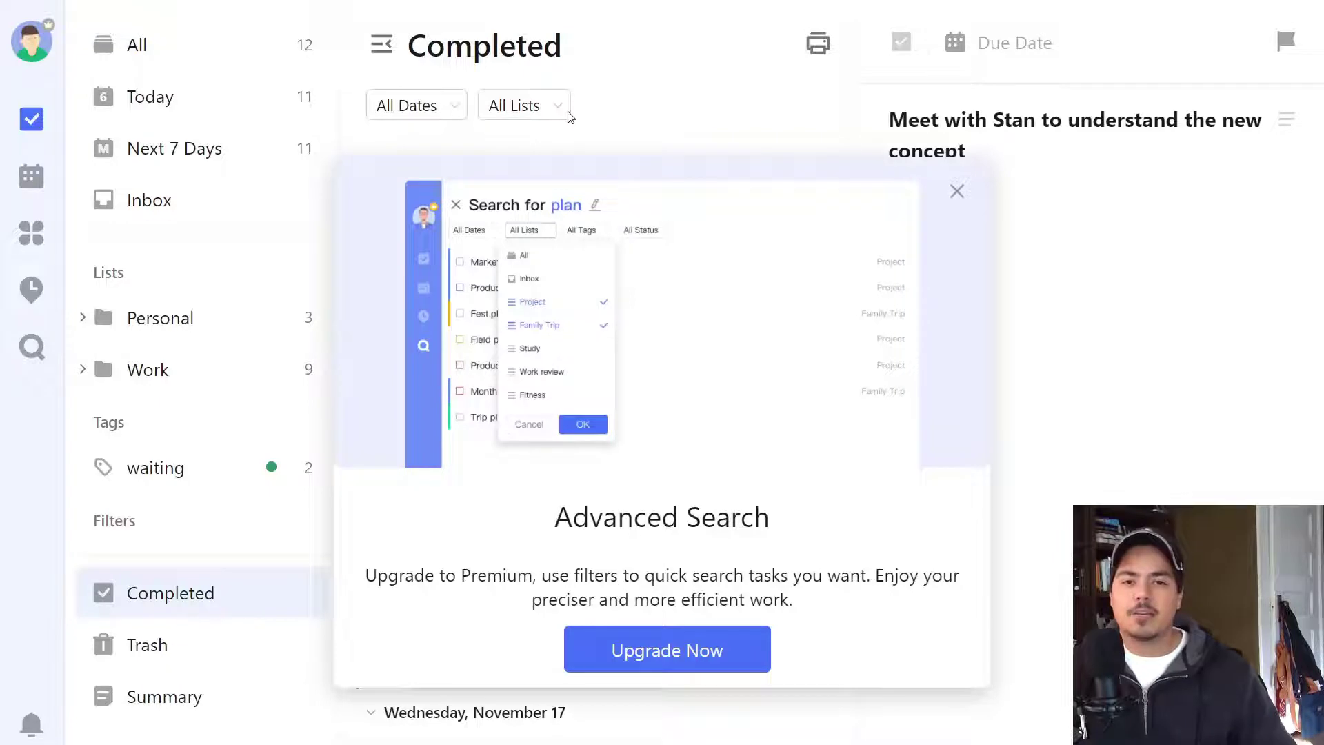
{"action": "left_click", "coordinate": [956, 193]}
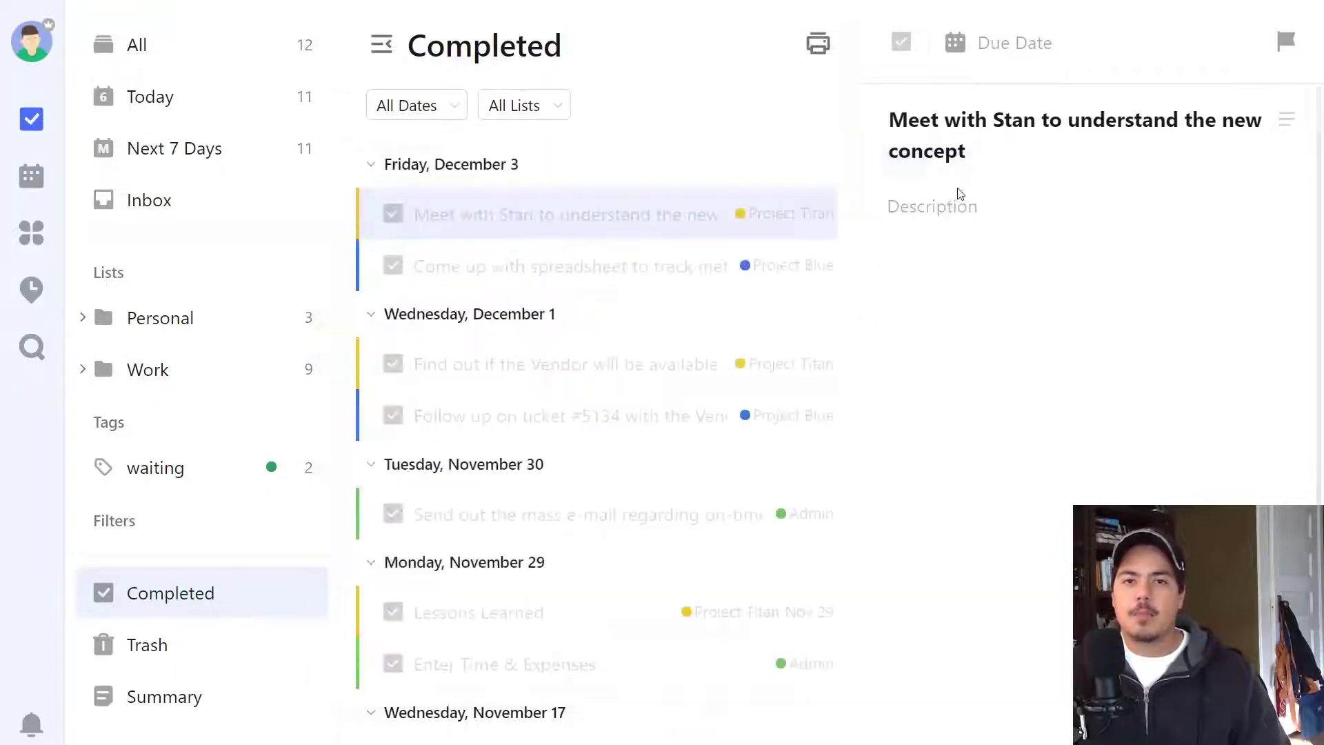
{"action": "left_click", "coordinate": [457, 118]}
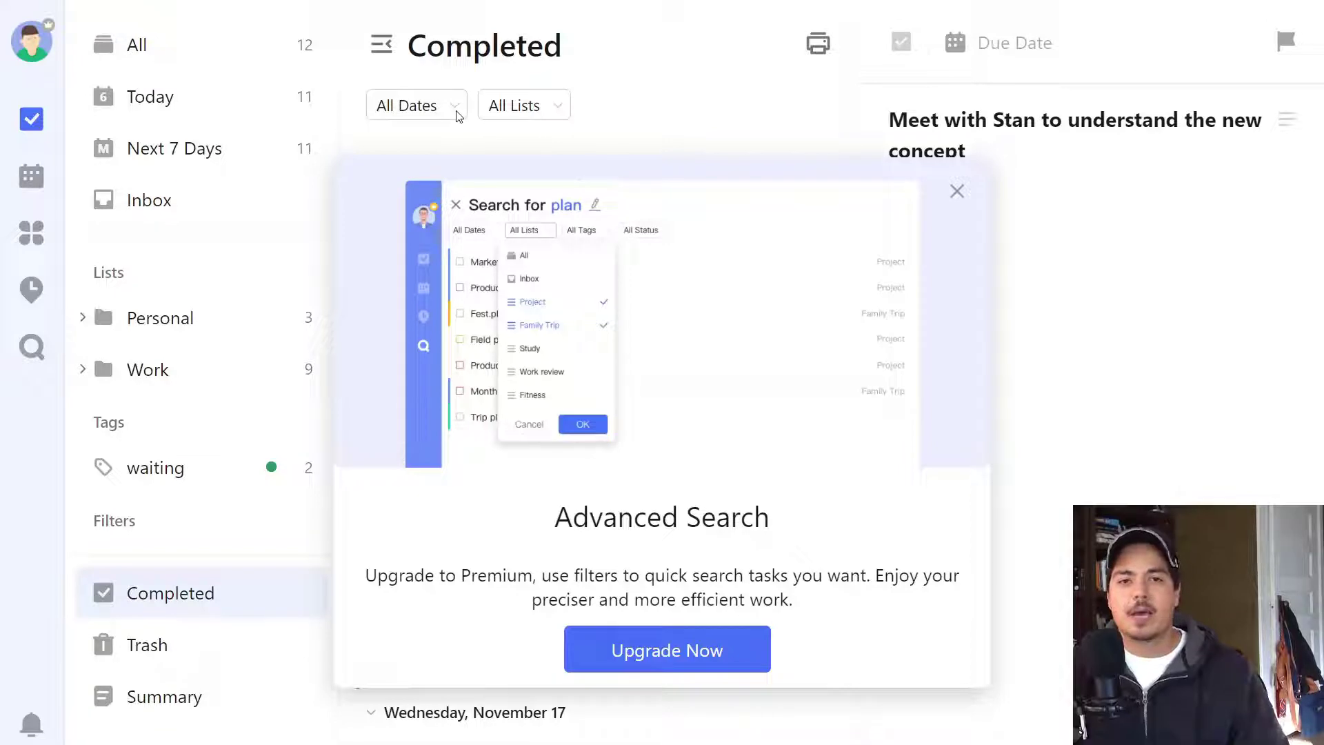
{"action": "left_click", "coordinate": [959, 193]}
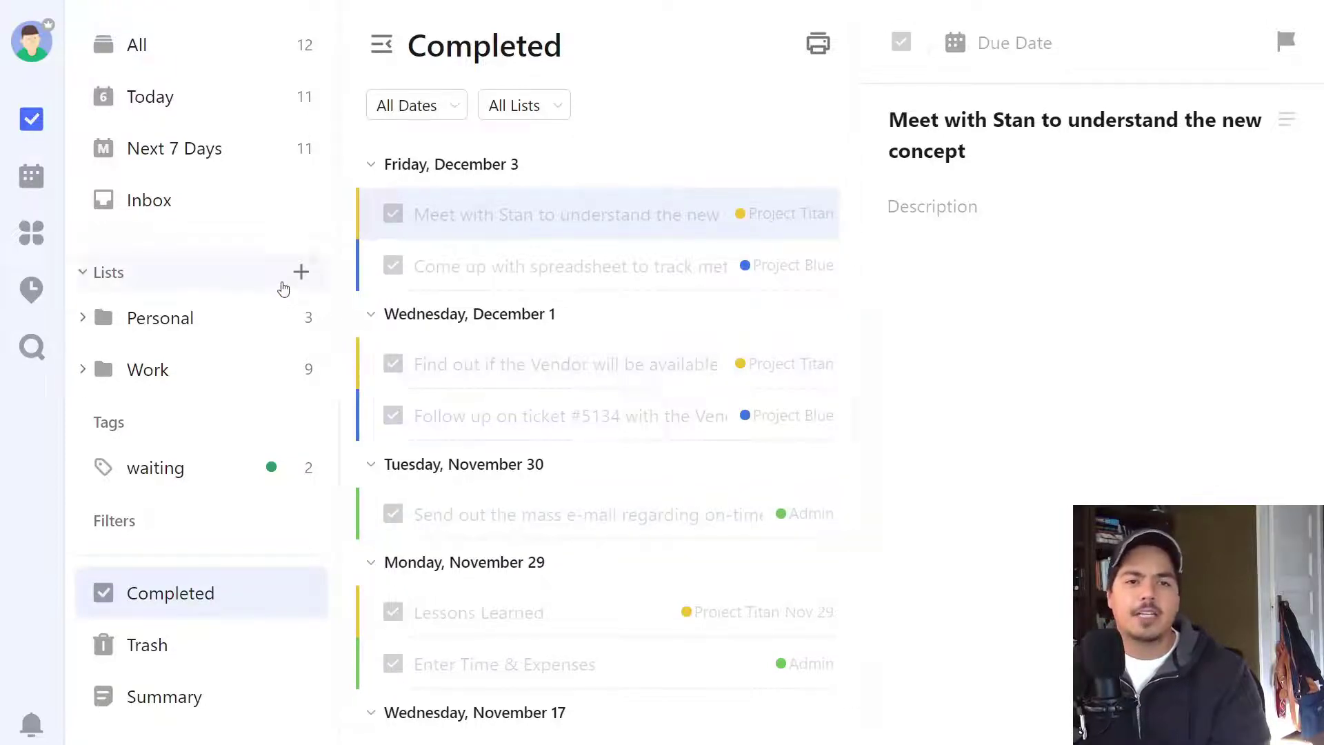
Create a list named "Weekly Log" of type Note List and move it below the Work folder.
{"action": "left_click", "coordinate": [296, 271]}
{"action": "type", "text": "W"}
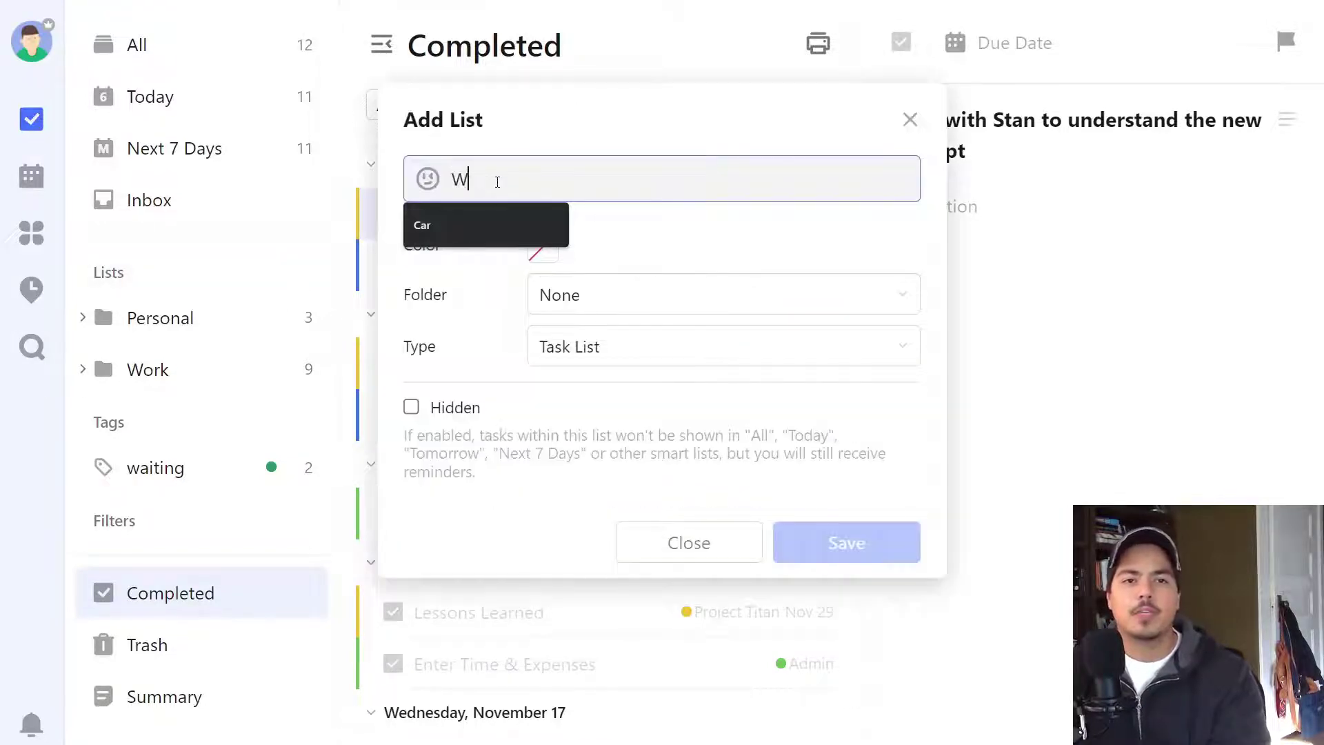
{"action": "type", "text": "eekly Log"}
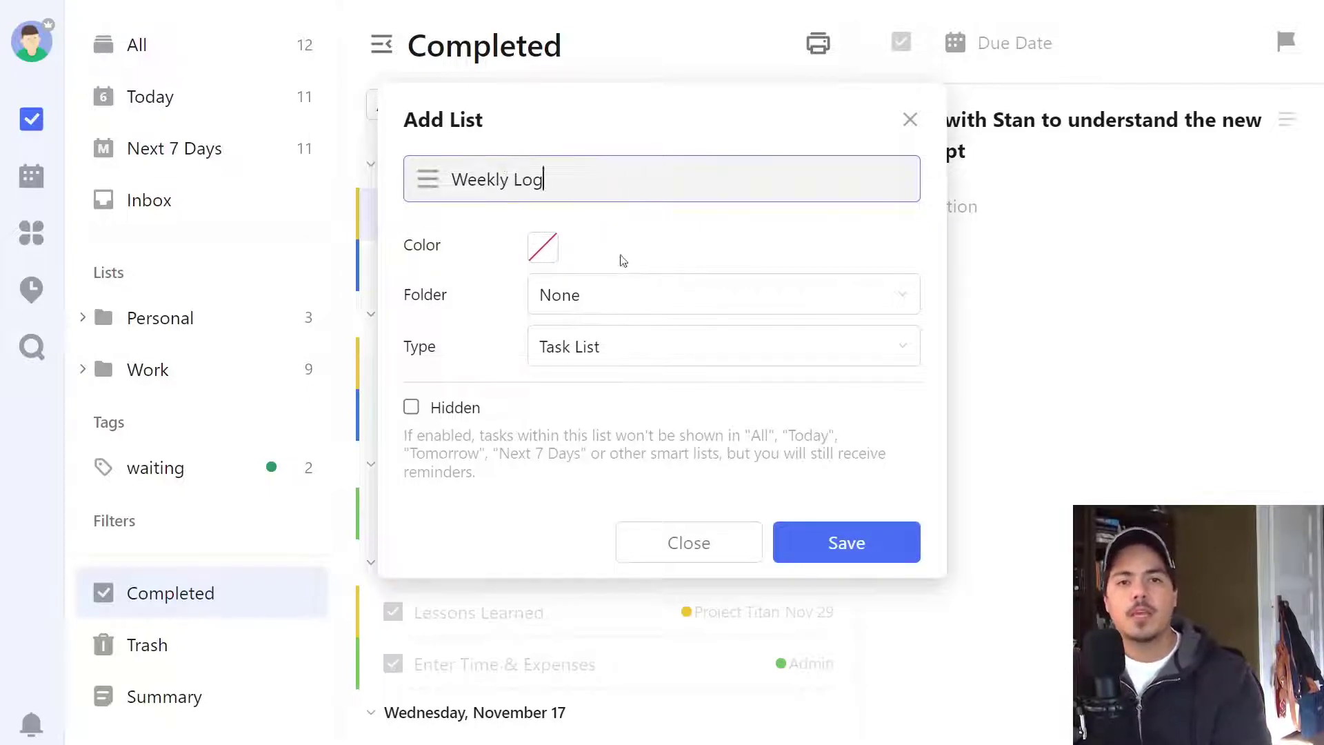
{"action": "left_click", "coordinate": [664, 355]}
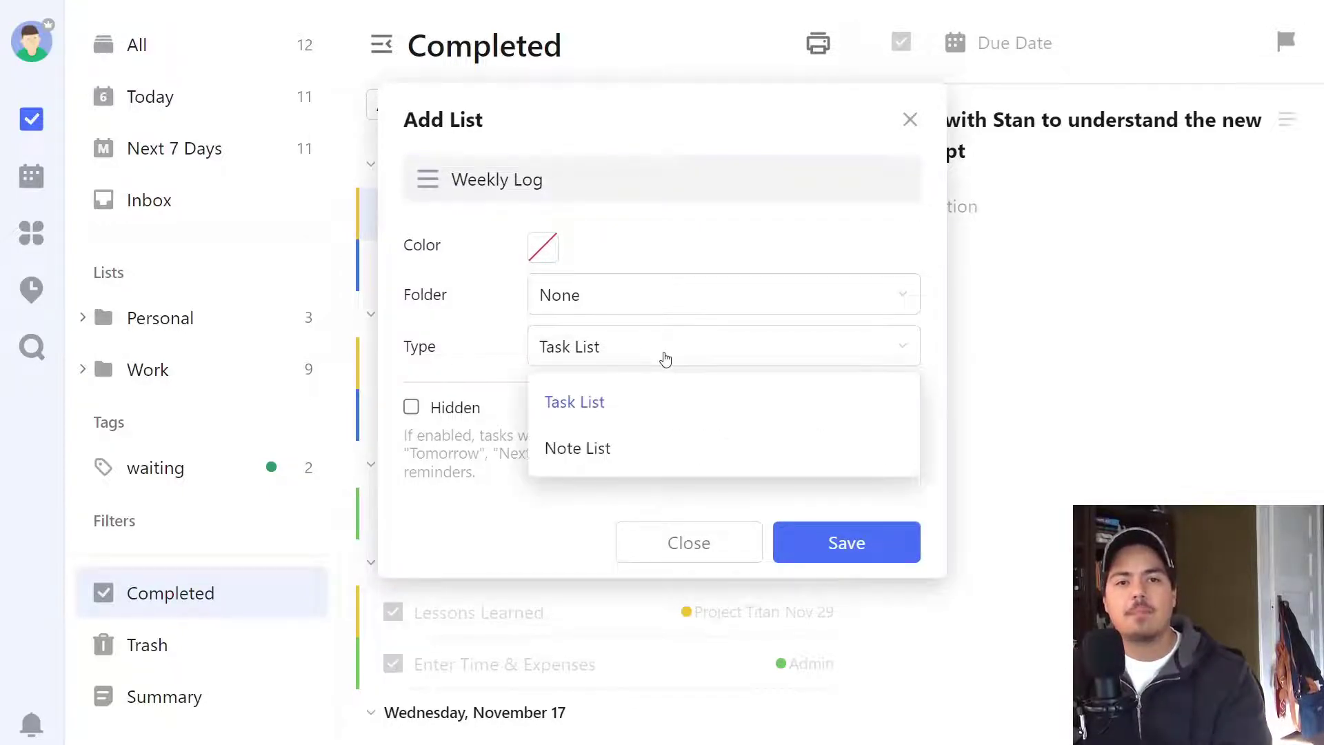
{"action": "left_click", "coordinate": [694, 455]}
{"action": "left_click", "coordinate": [855, 551]}
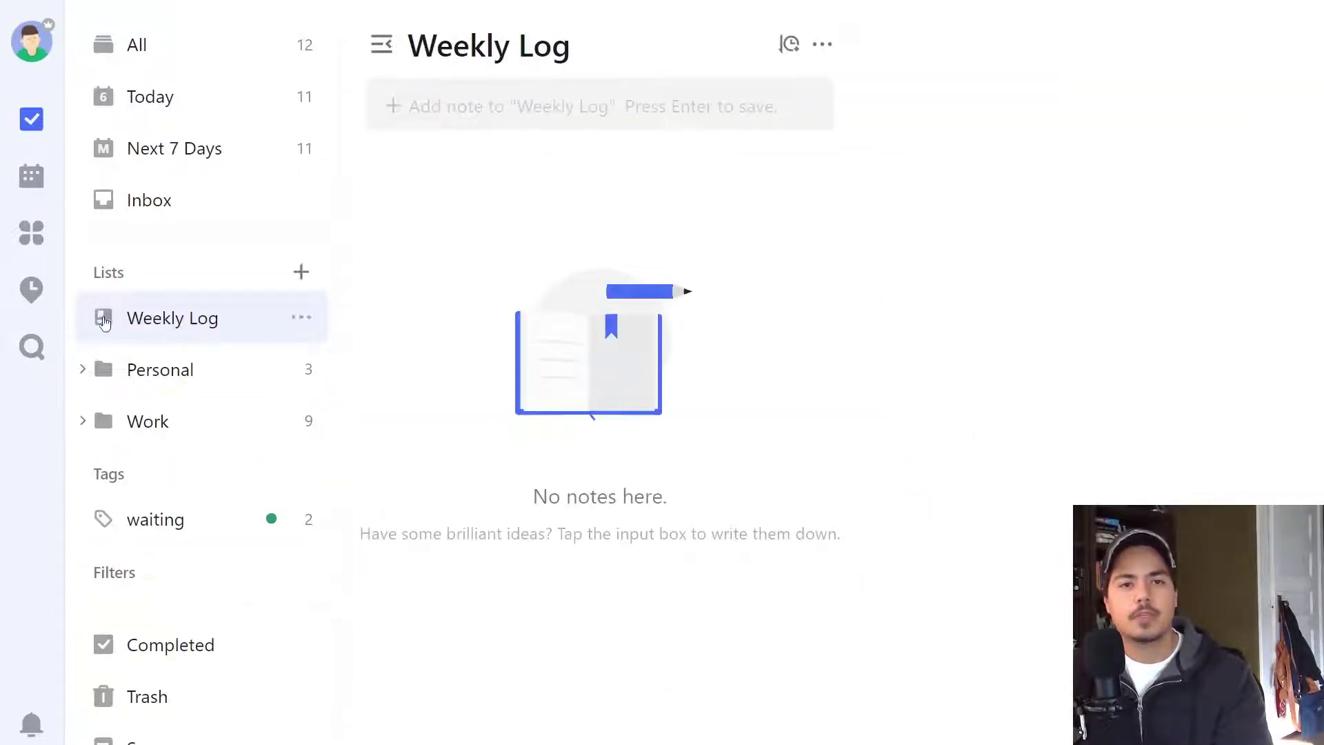
{"action": "left_click_drag", "start_coordinate": [103, 322], "coordinate": [118, 444]}
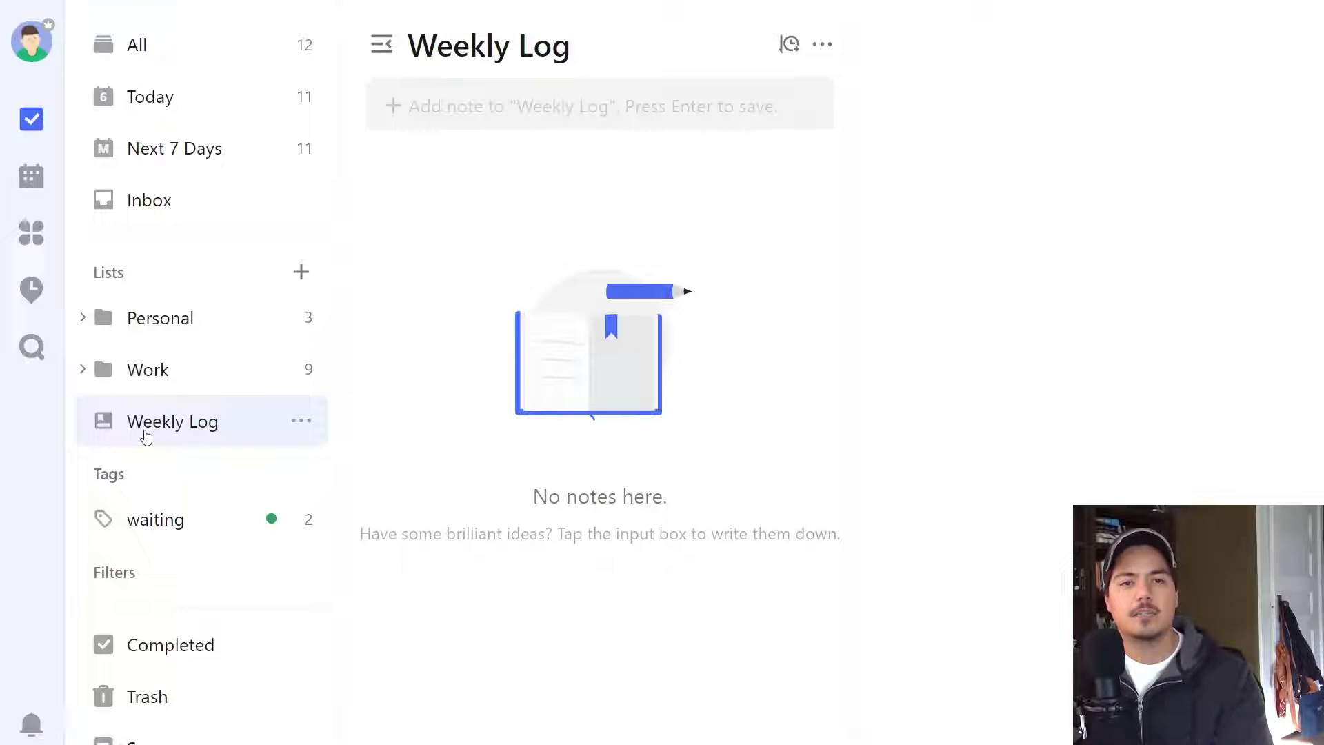
Add a note titled "2021-12-04" to the Weekly Log list.
{"action": "left_click", "coordinate": [510, 110]}
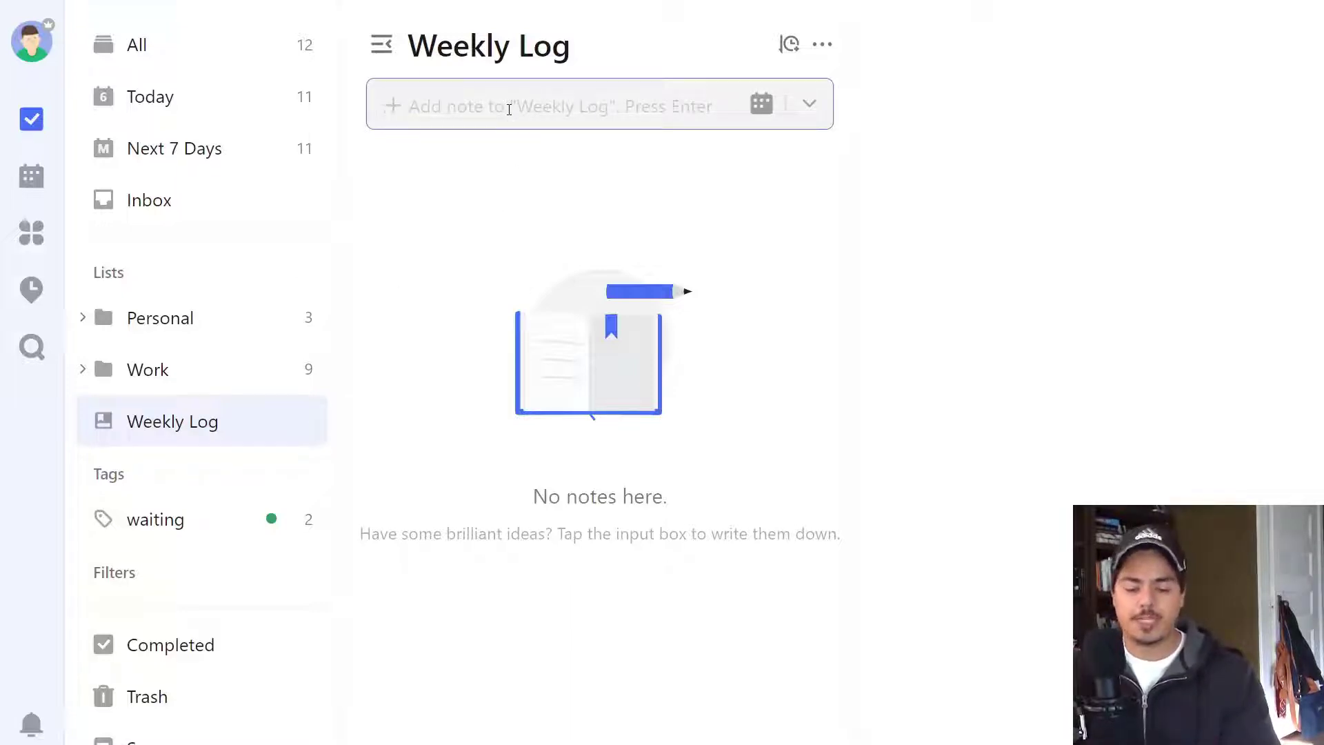
{"action": "type", "text": "2021"}
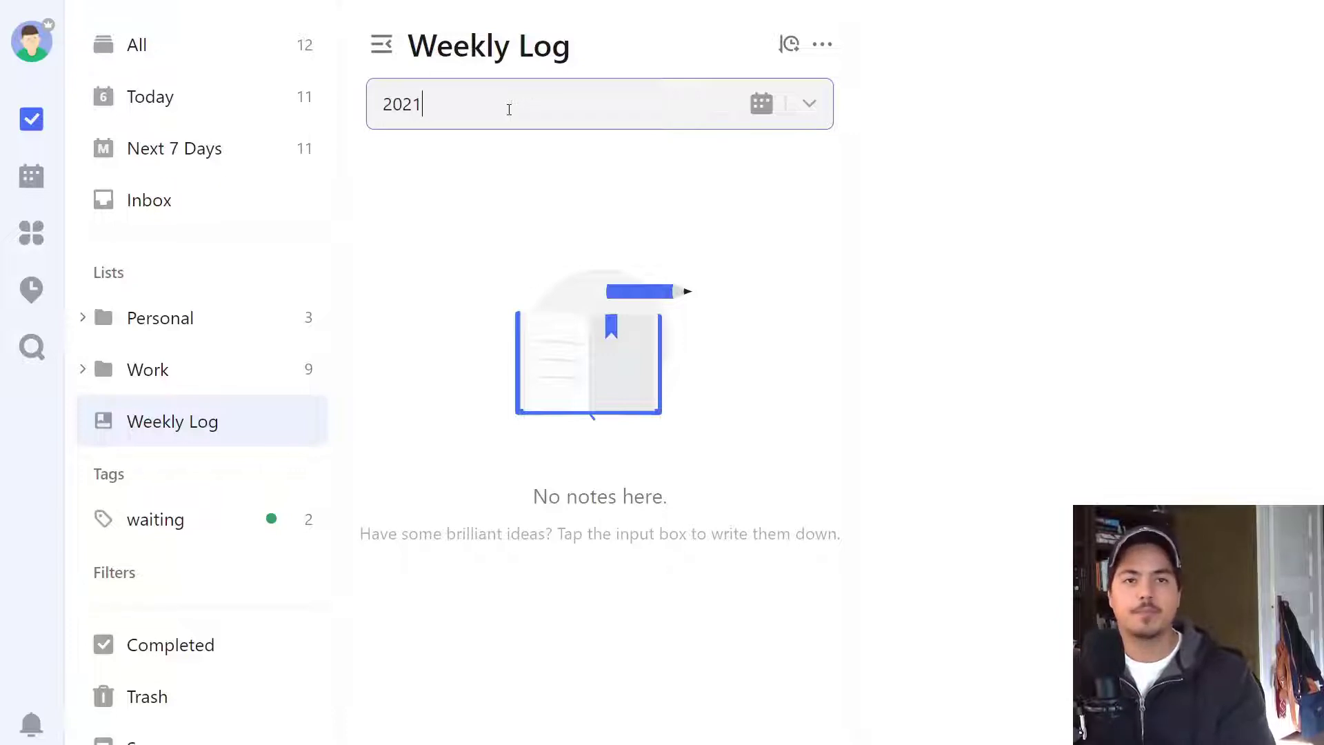
{"action": "type", "text": "-12-04"}
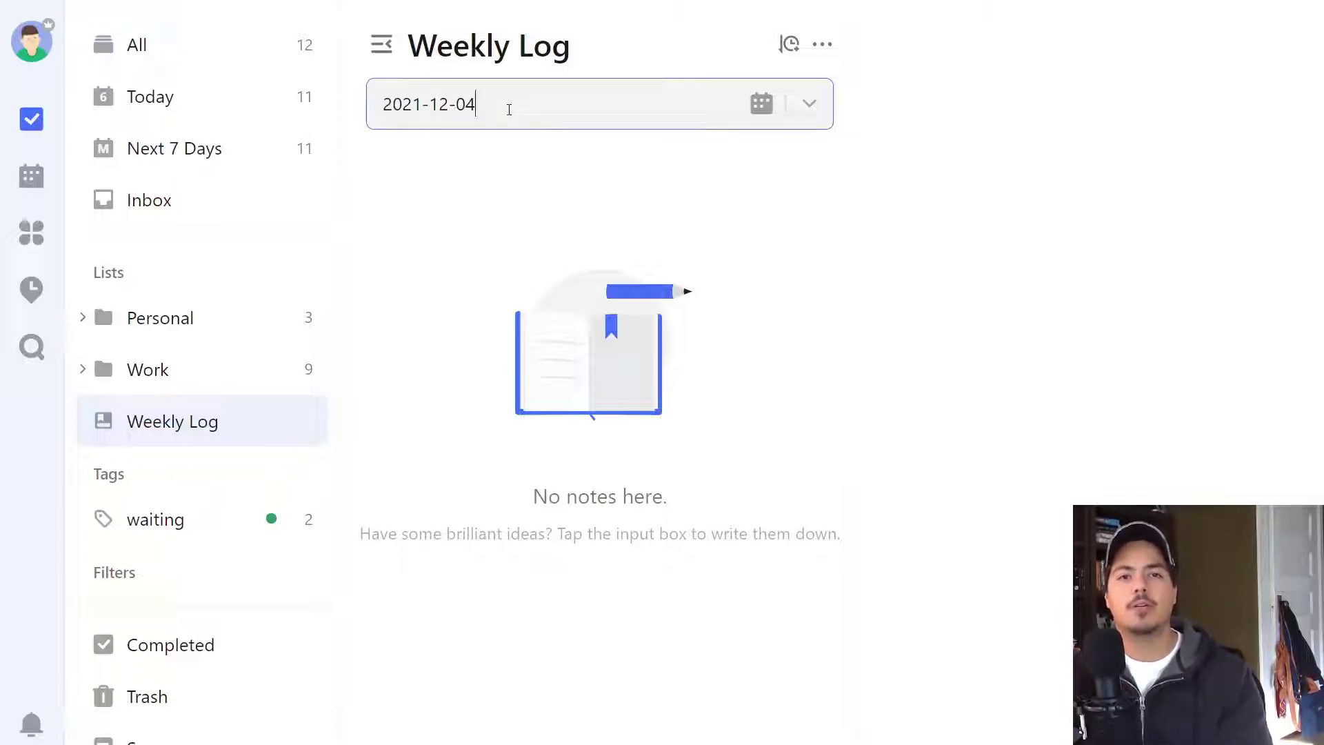
{"action": "key", "text": "Return"}
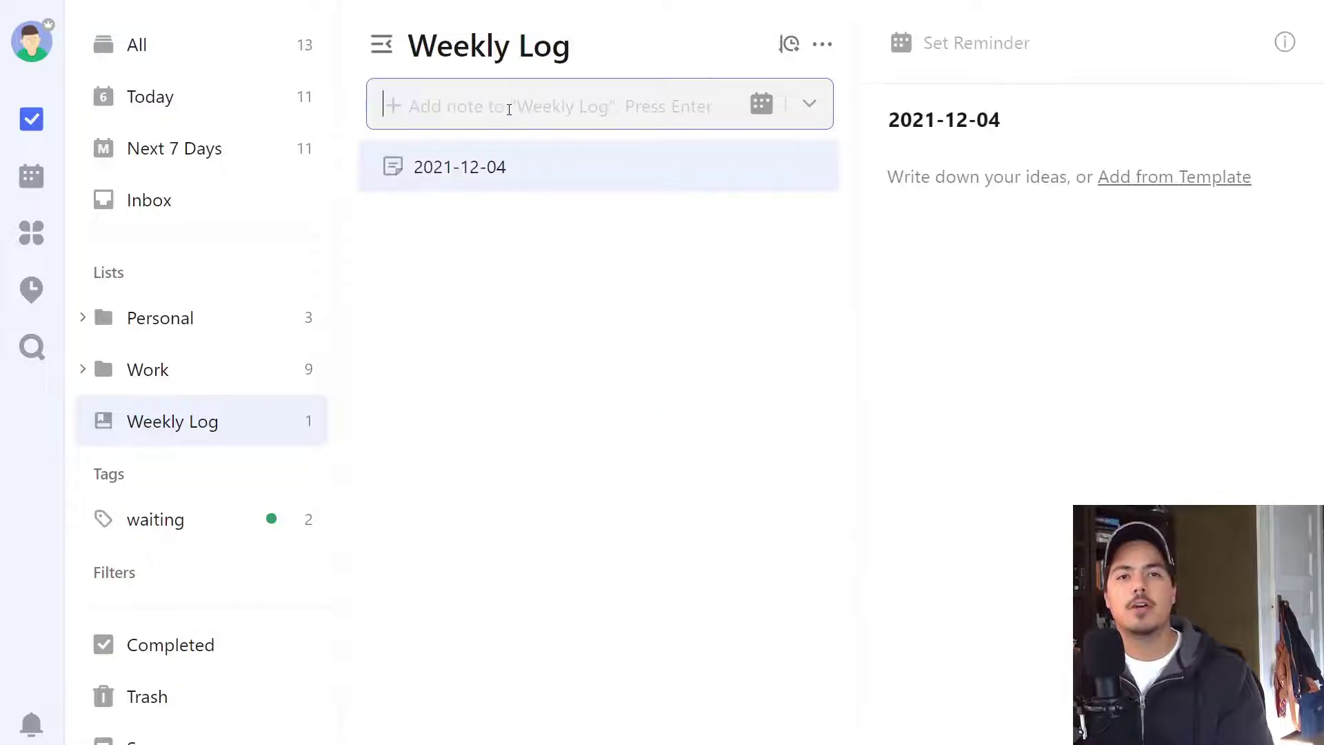
Add "Meetings" as a Heading 1 line in the body of the 2021-12-04 note.
{"action": "left_click", "coordinate": [905, 165]}
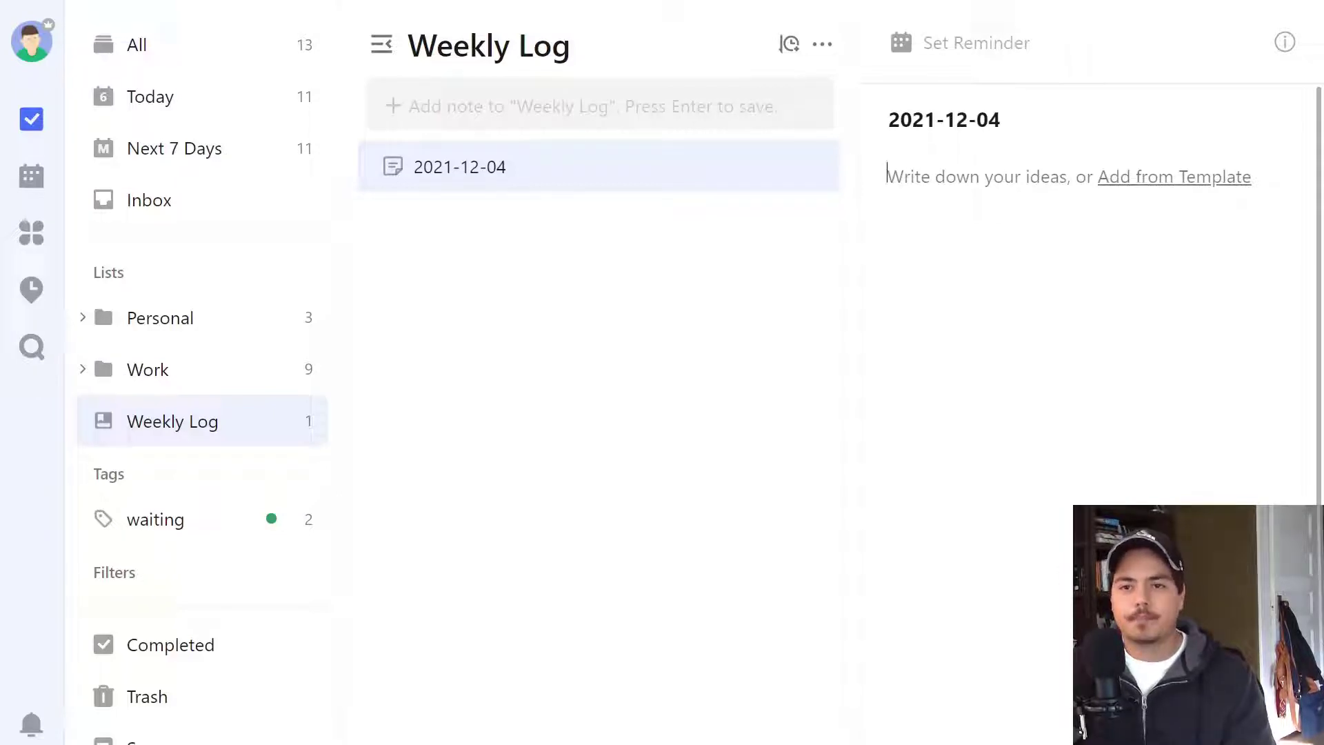
{"action": "left_click", "coordinate": [887, 177]}
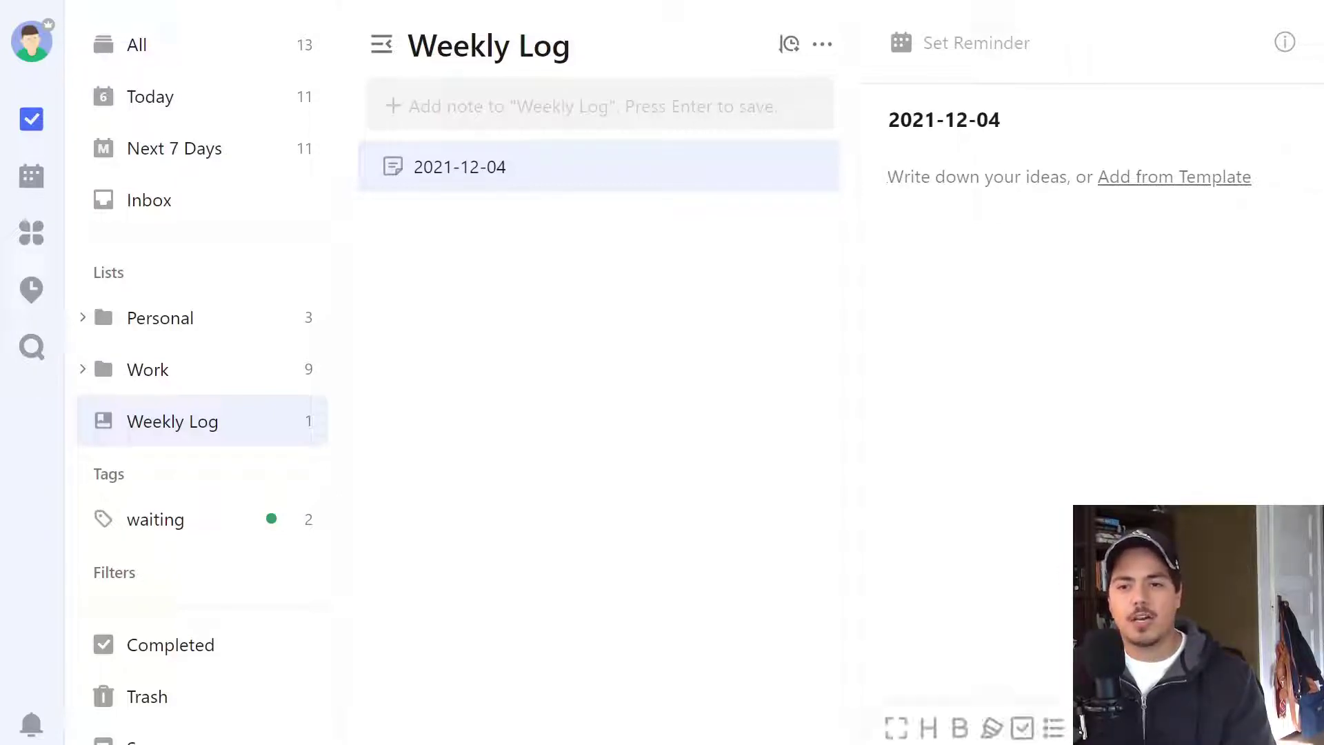
{"action": "left_click", "coordinate": [929, 727]}
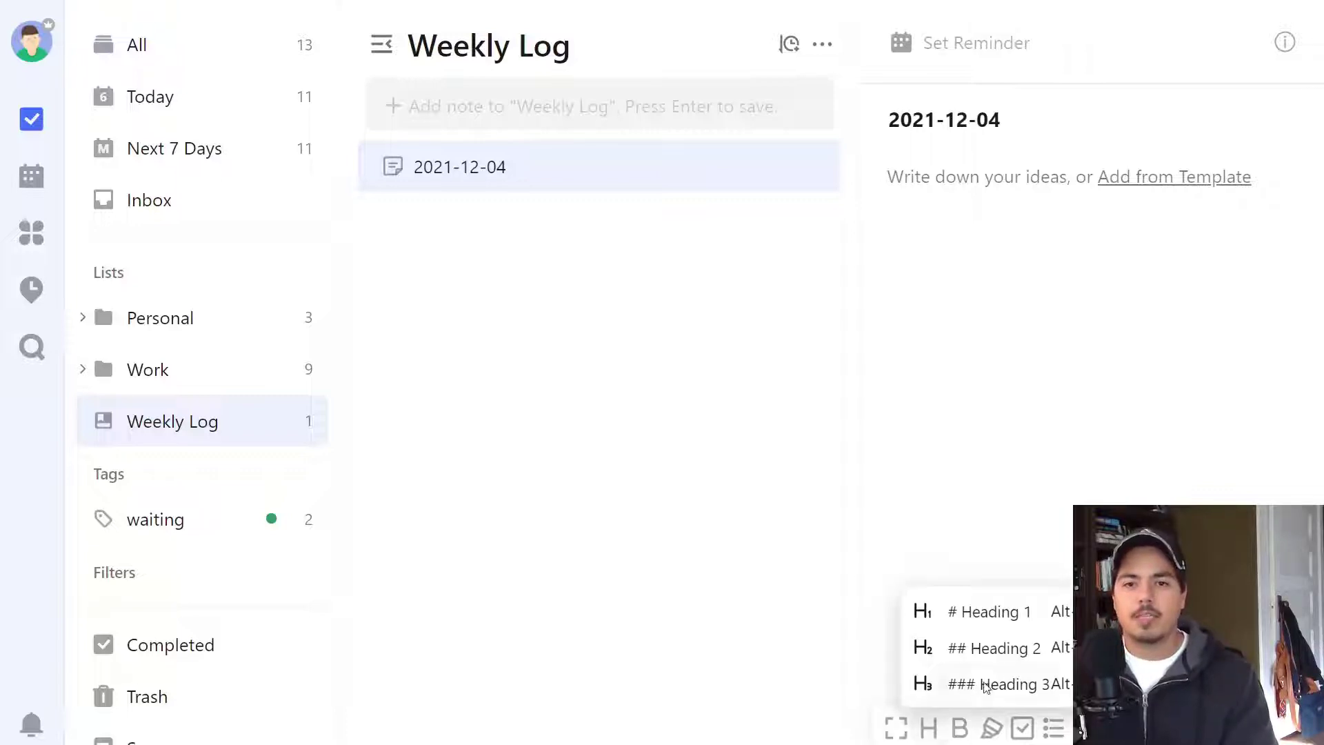
{"action": "left_click", "coordinate": [998, 623]}
{"action": "type", "text": "M"}
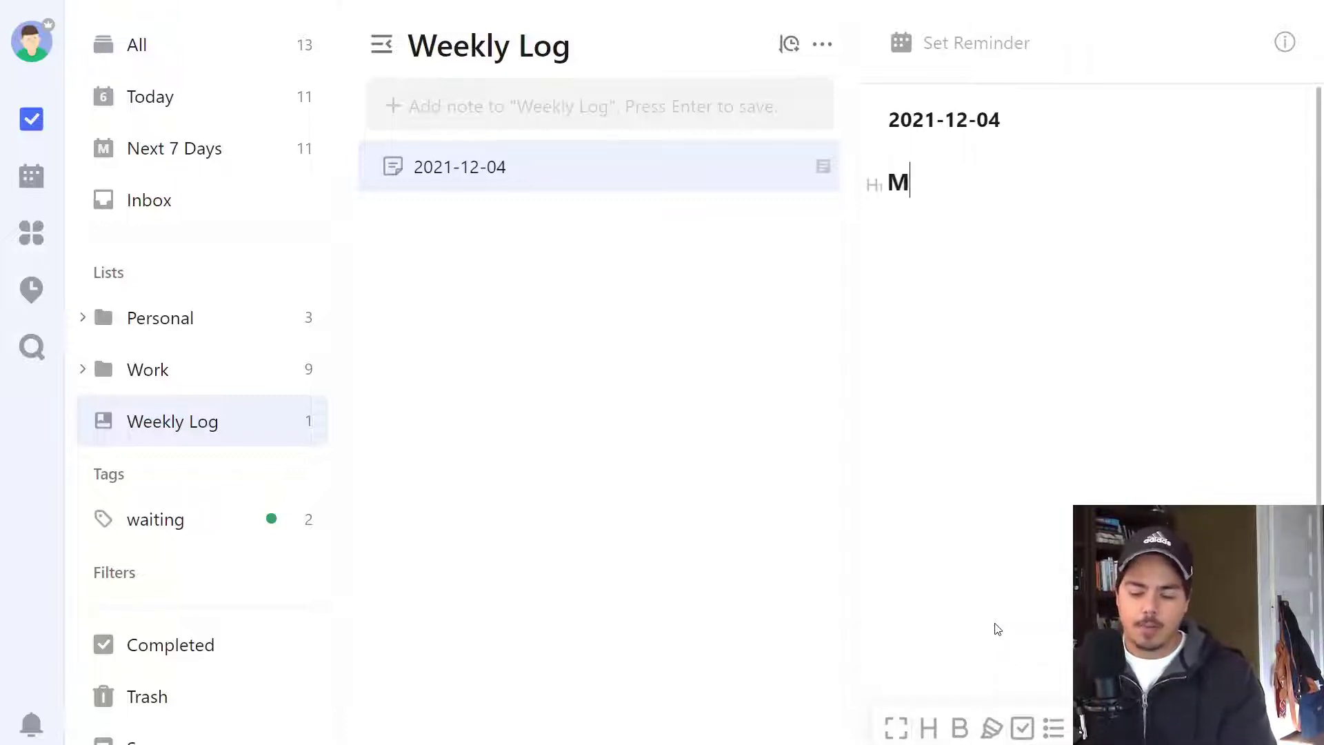
{"action": "type", "text": "eetings"}
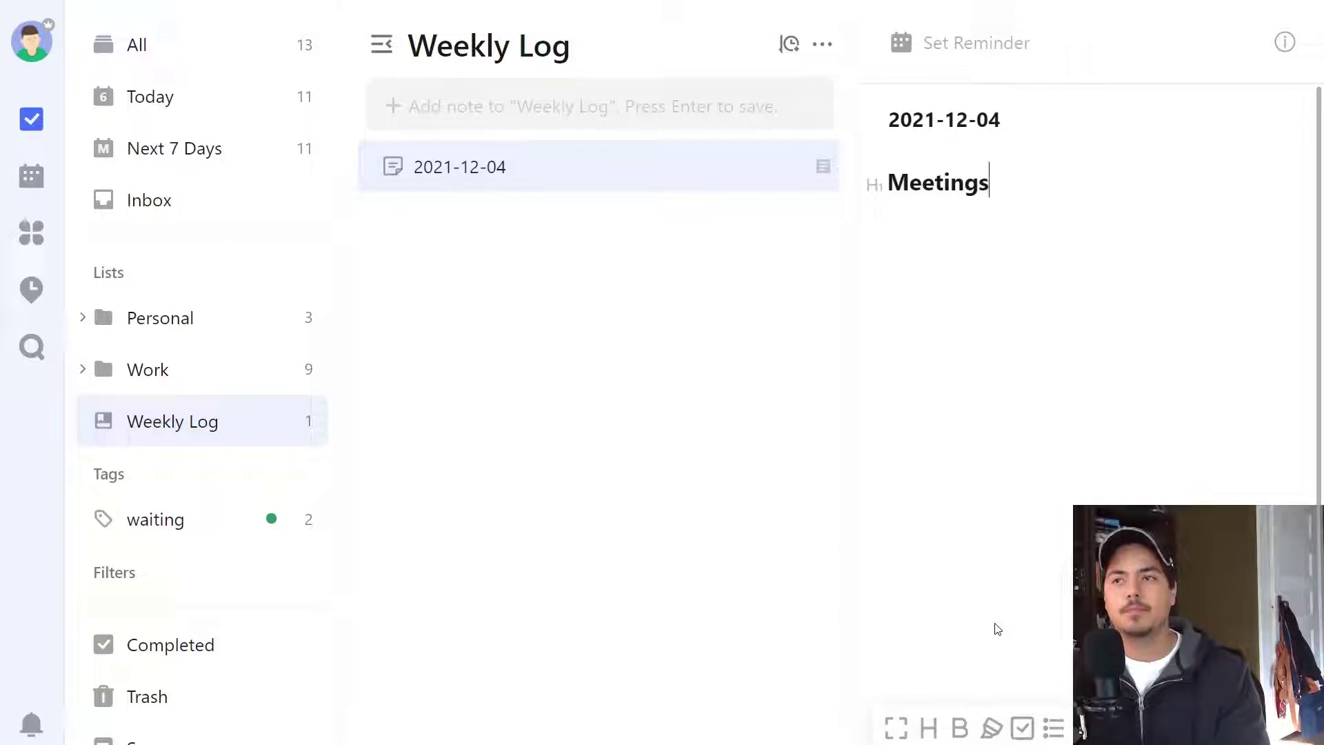
{"action": "key", "text": "Return"}
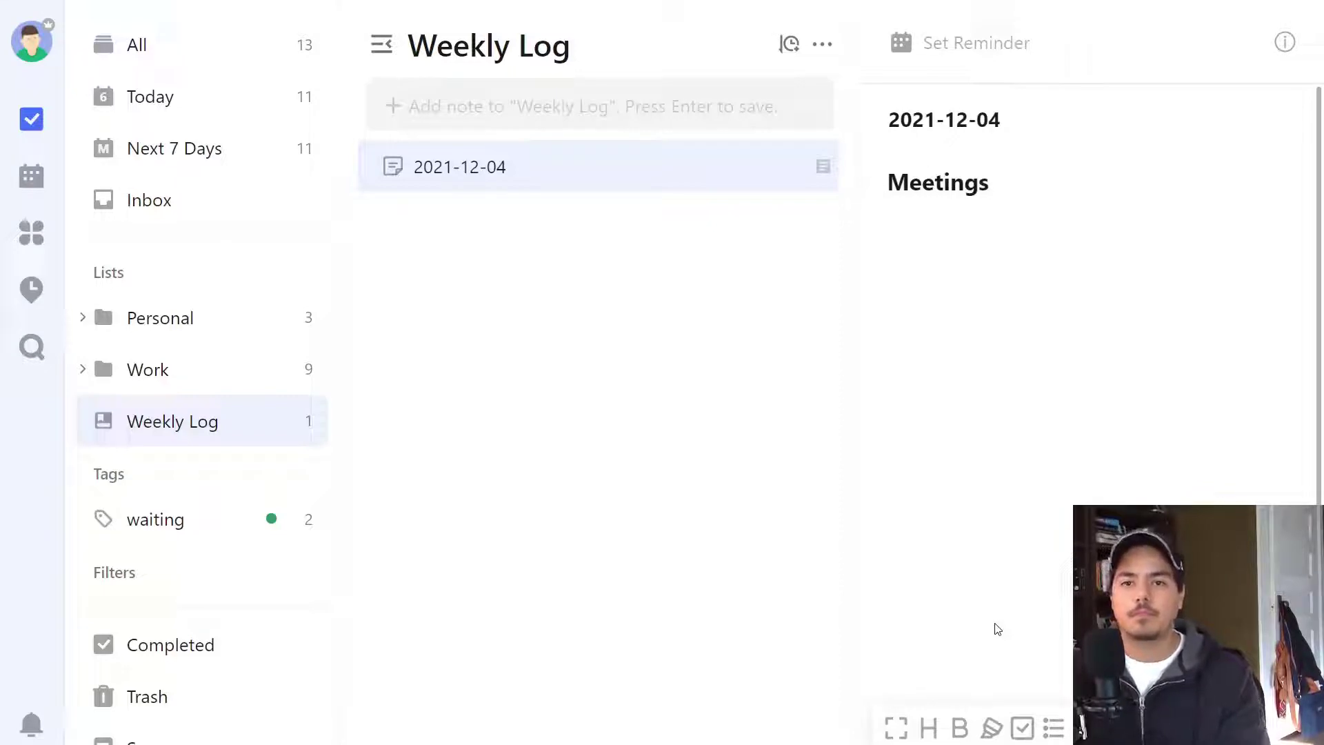
Add the Heading 1 lines "Key Decisions" and "Completed Tasks" below the Meetings heading.
{"action": "left_click", "coordinate": [935, 736]}
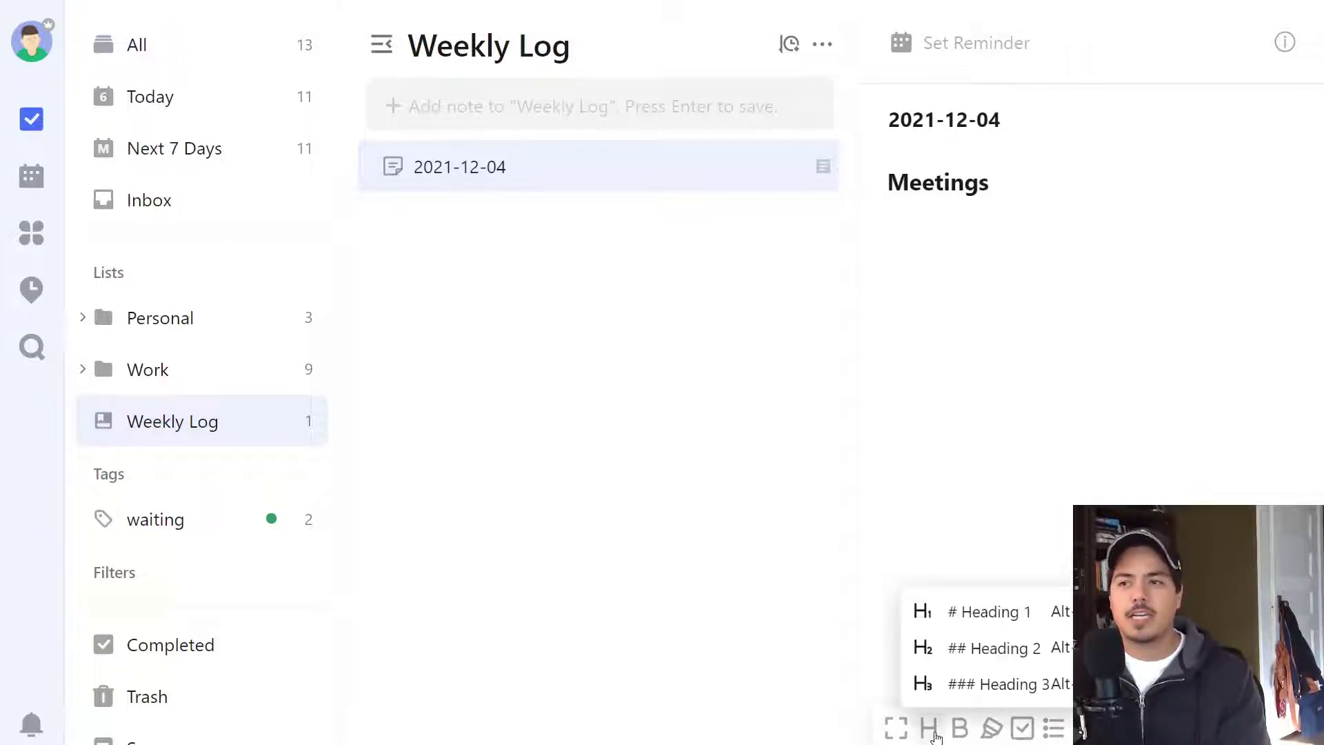
{"action": "left_click", "coordinate": [998, 613]}
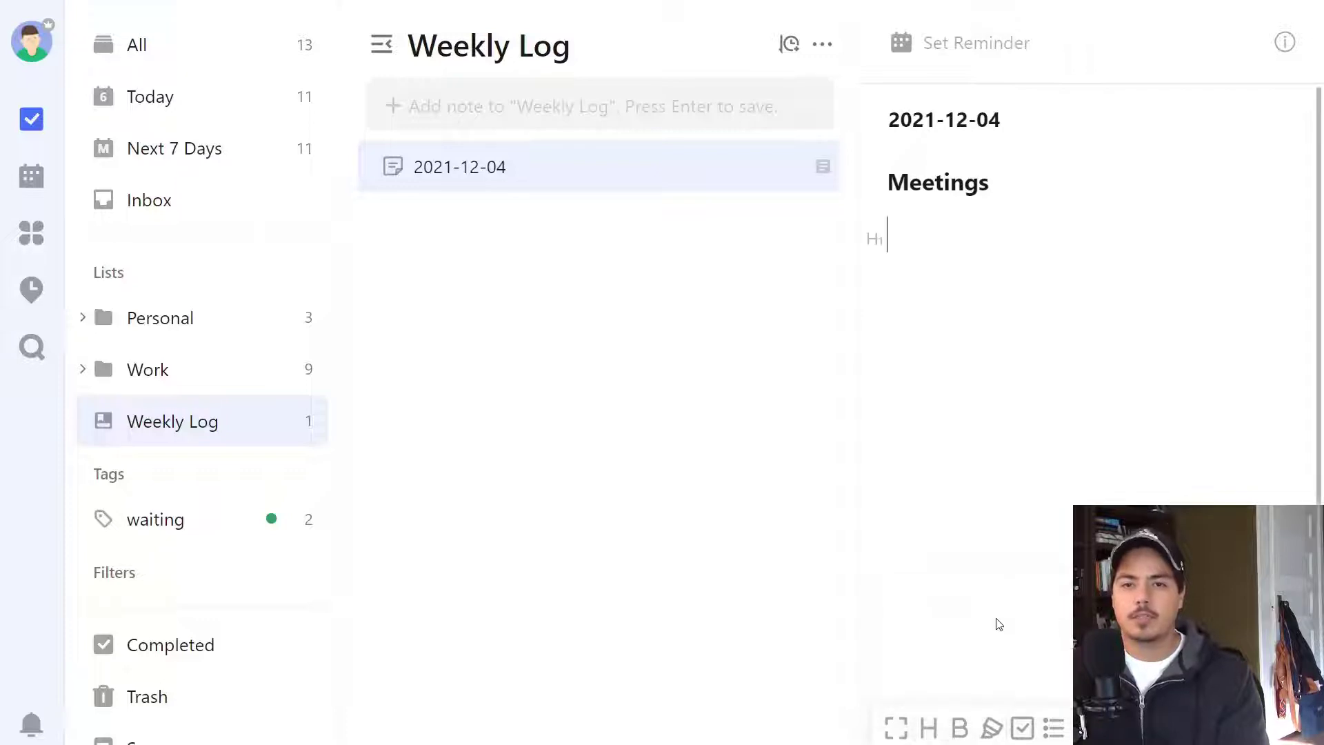
{"action": "type", "text": "Key Decisions"}
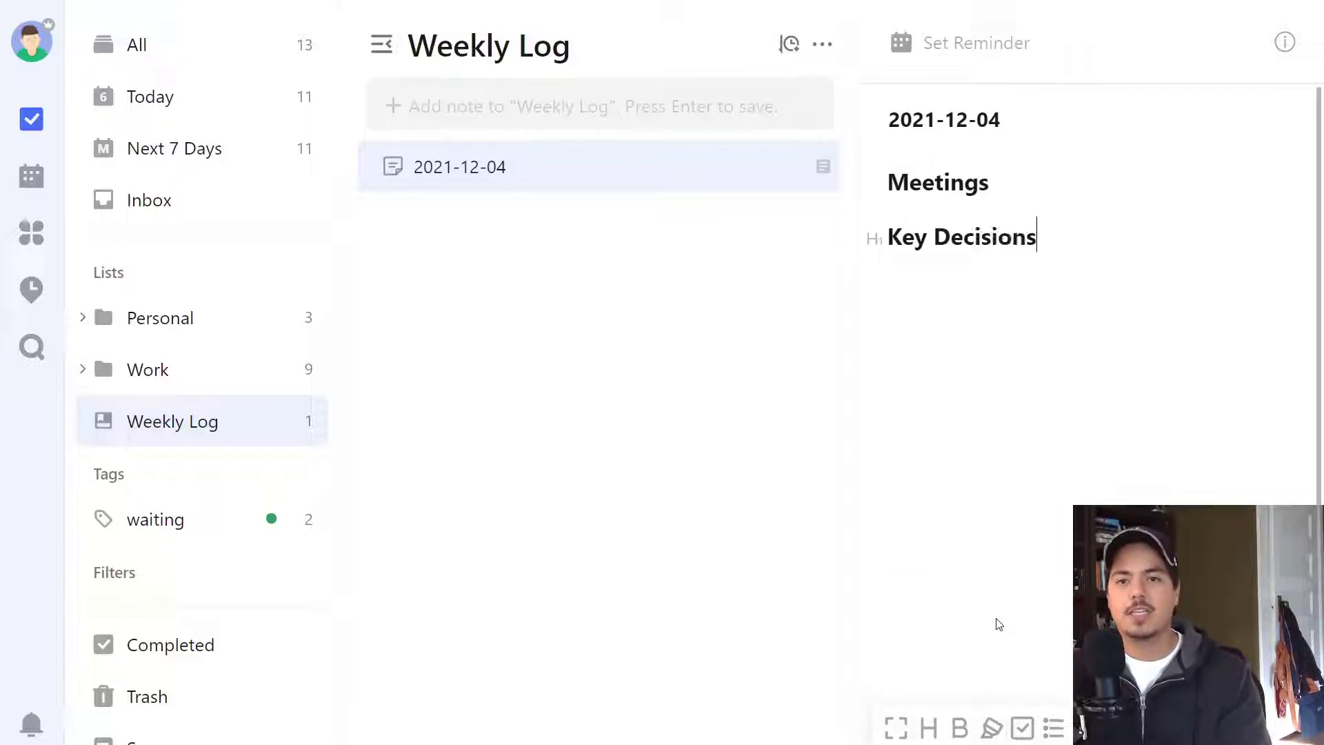
{"action": "key", "text": "Return"}
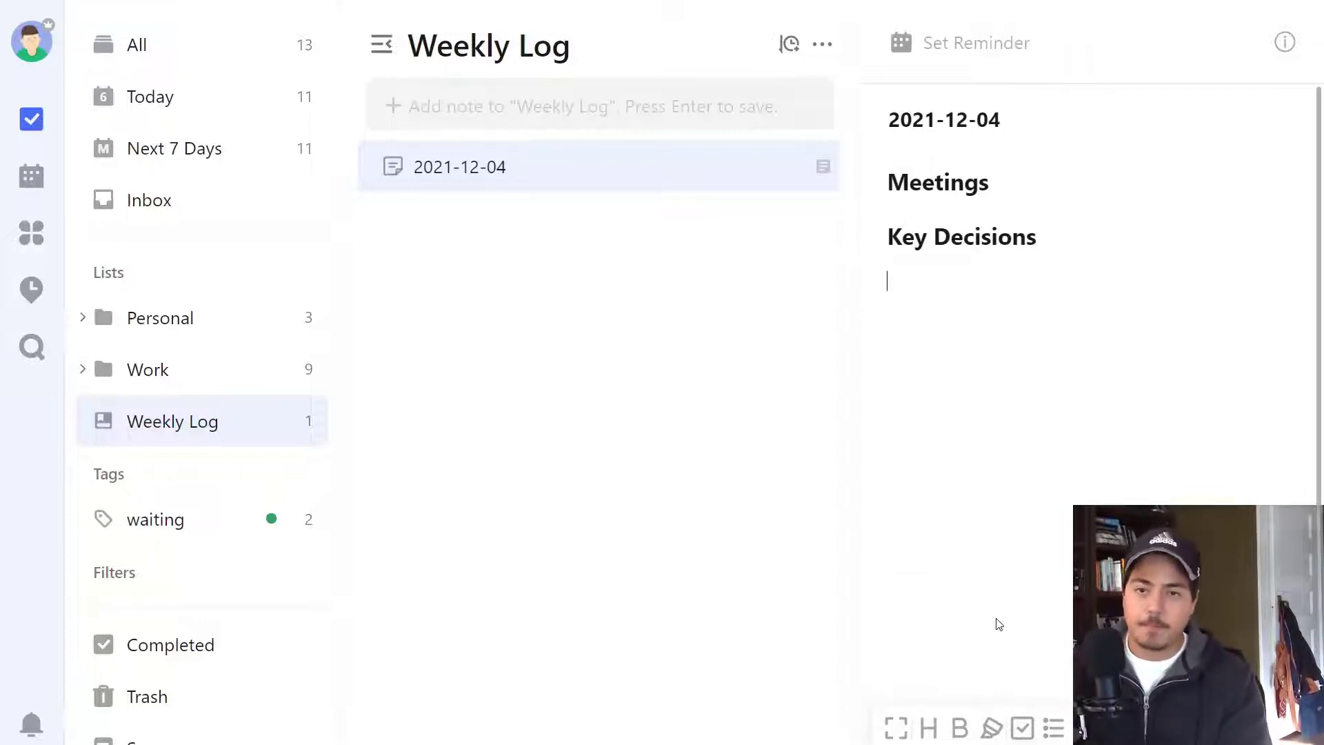
{"action": "left_click", "coordinate": [940, 735]}
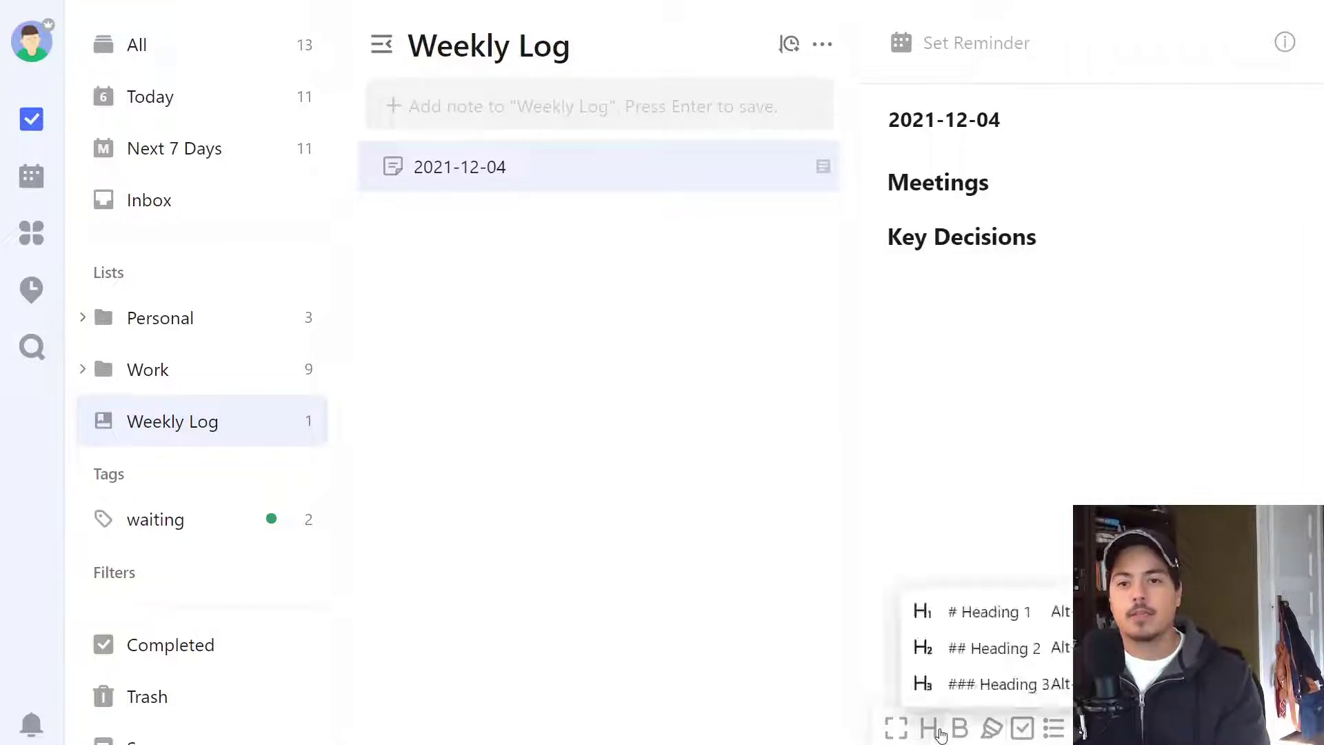
{"action": "left_click", "coordinate": [977, 614]}
{"action": "type", "text": "Completed Tasks"}
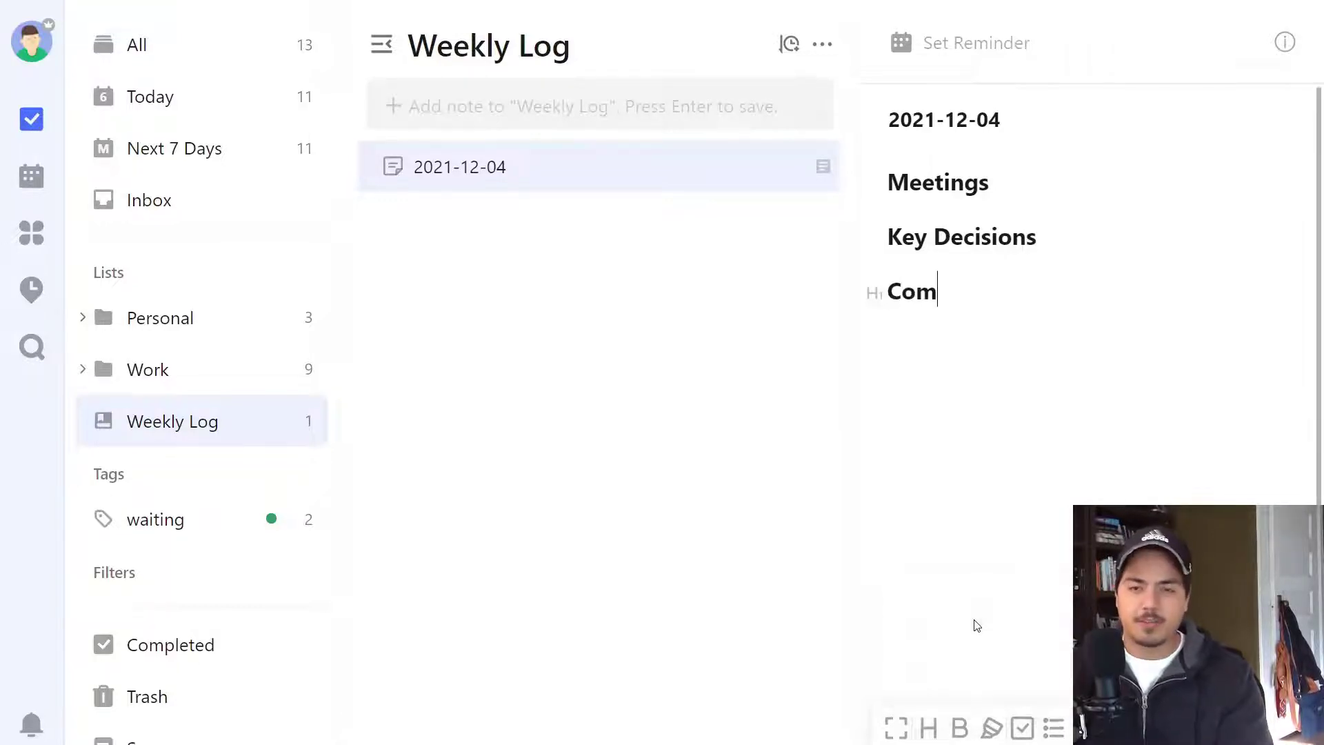
{"action": "key", "text": "Return"}
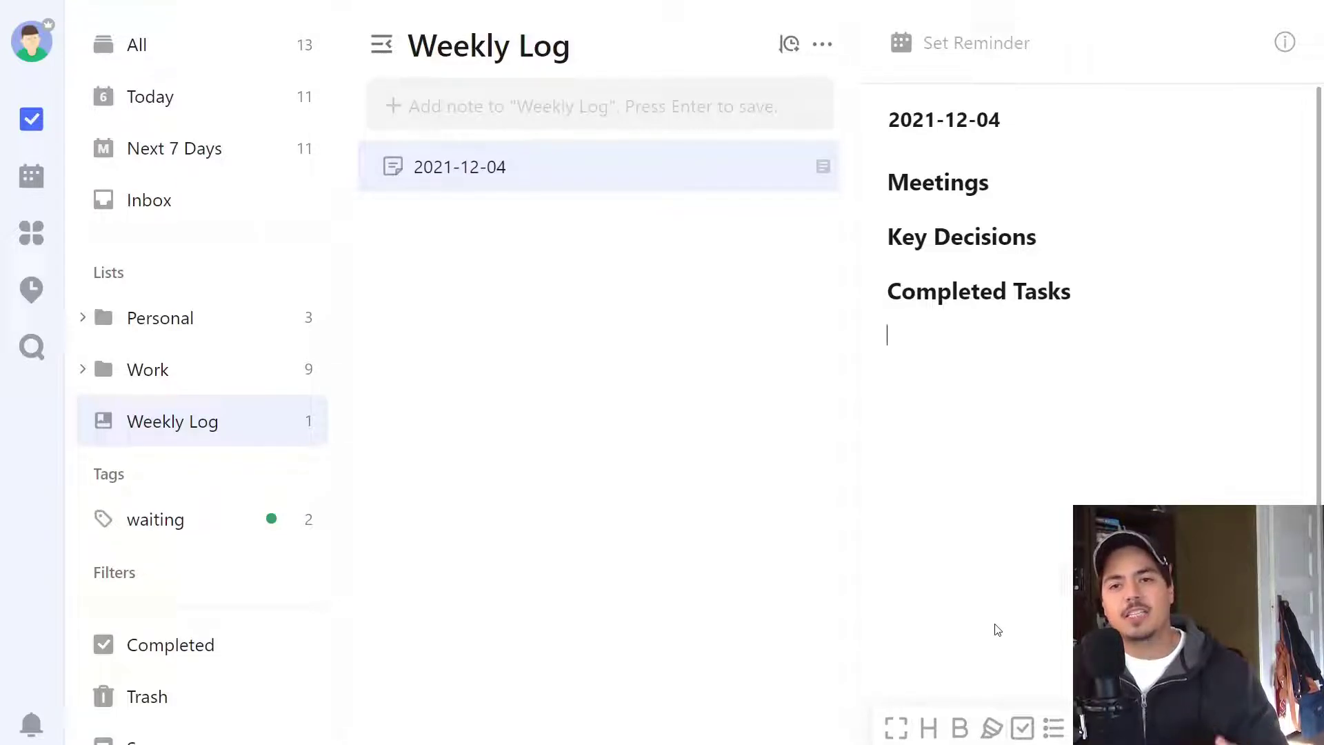
Add the bullet "Had the stand-up call on Monday for Project Titan" below the Meetings heading.
{"action": "left_click", "coordinate": [1032, 193]}
{"action": "key", "text": "Return"}
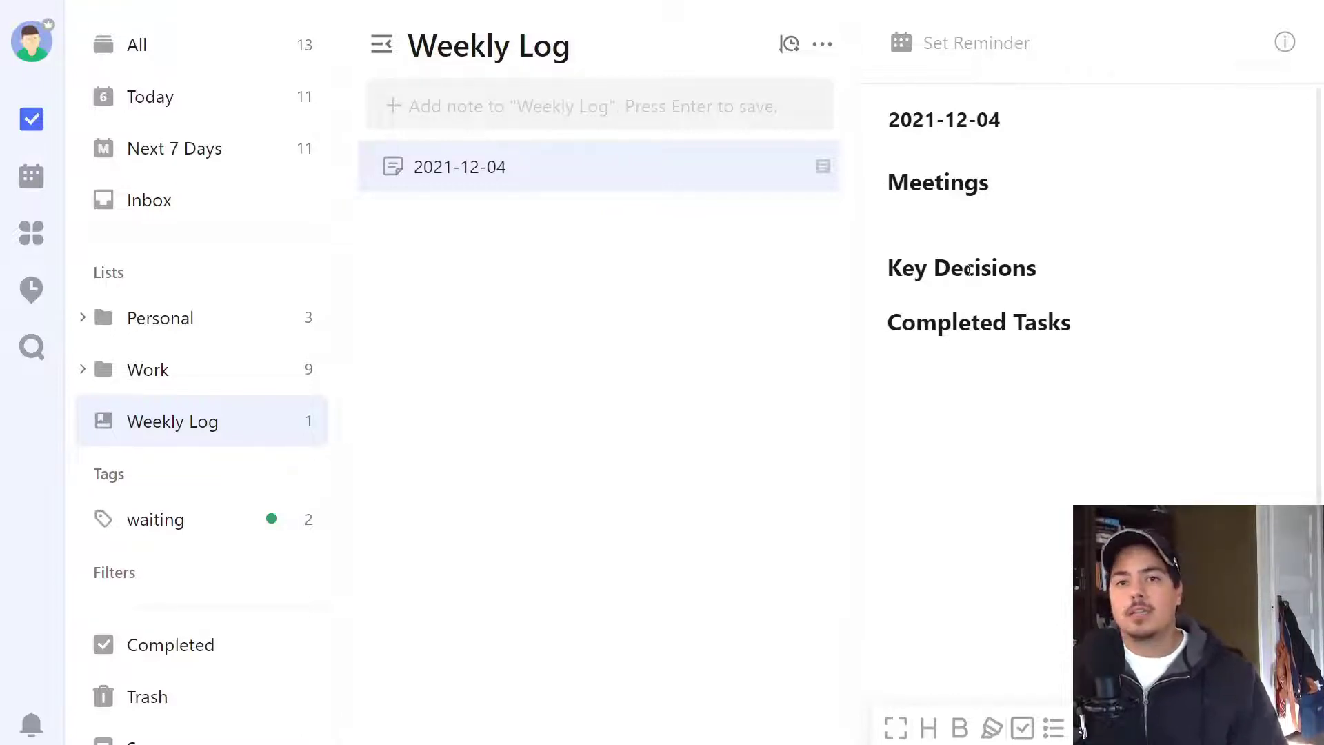
{"action": "type", "text": "- "}
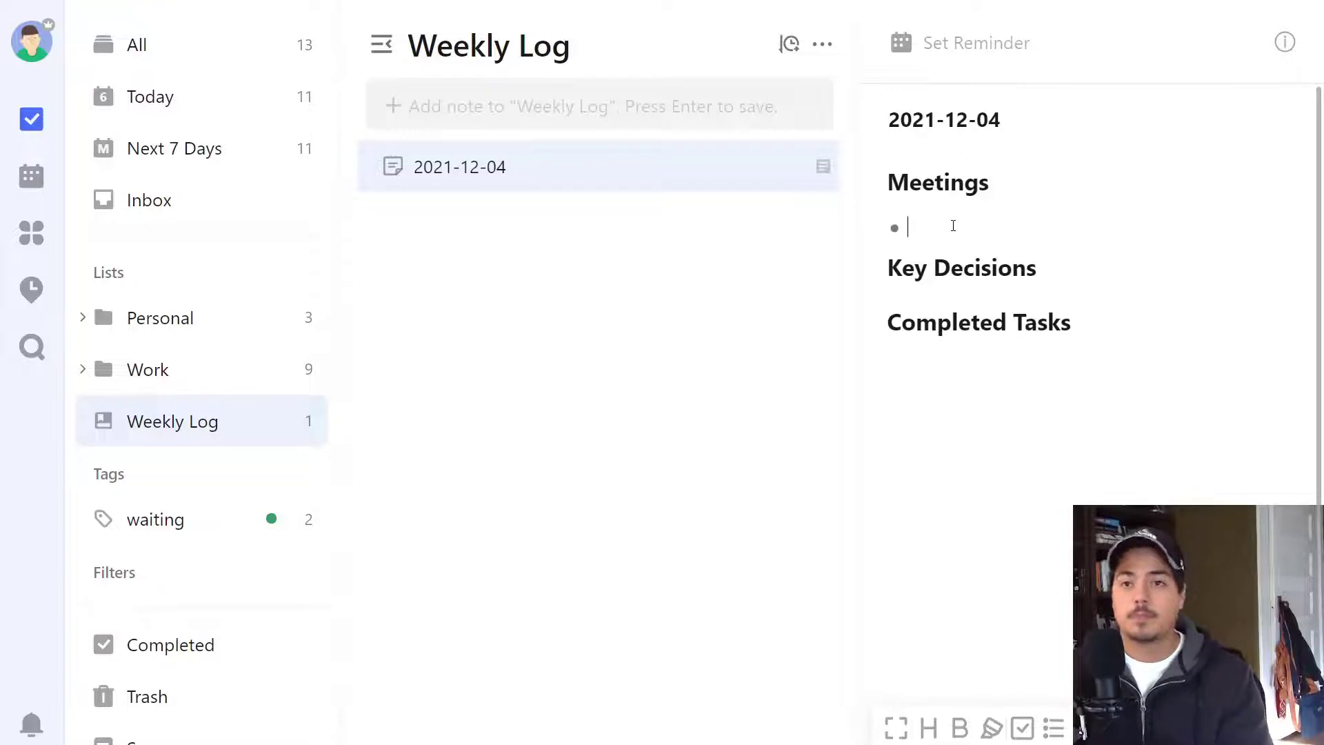
{"action": "type", "text": "Had the sta"}
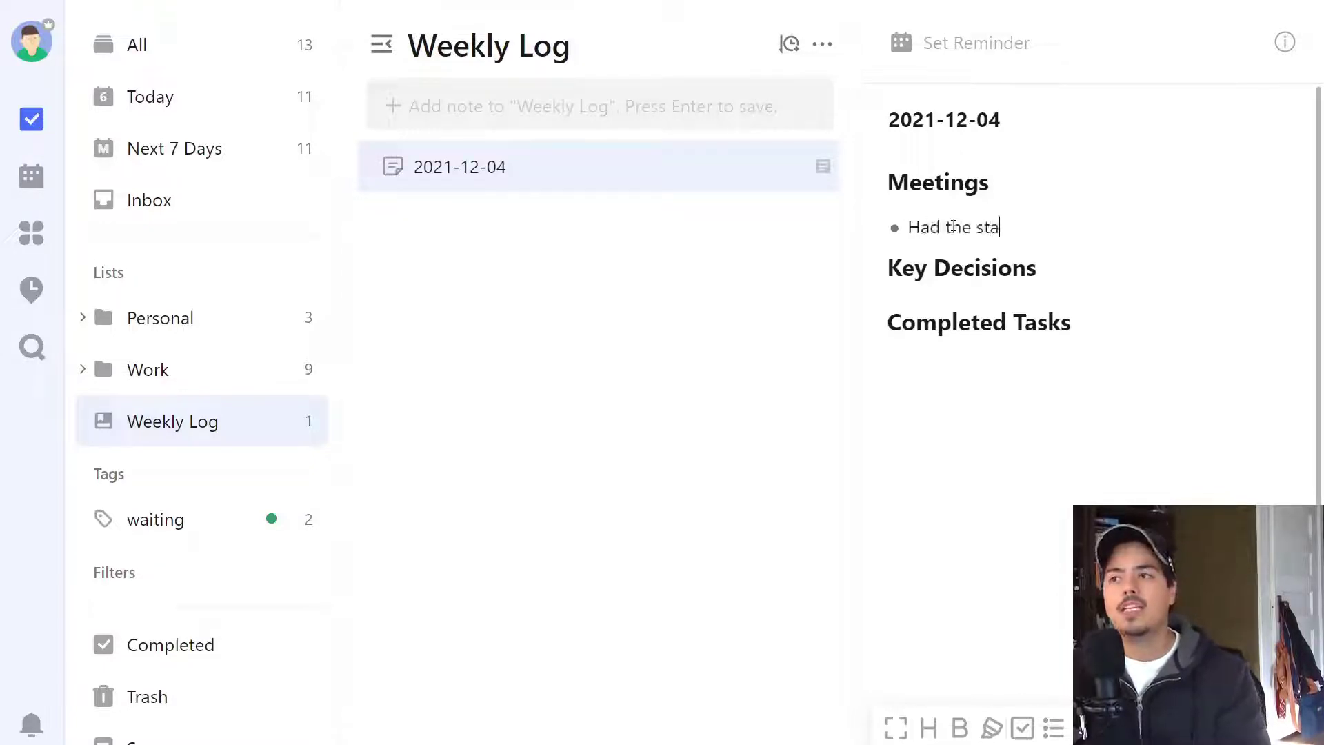
{"action": "type", "text": "nd-up call on Mond"}
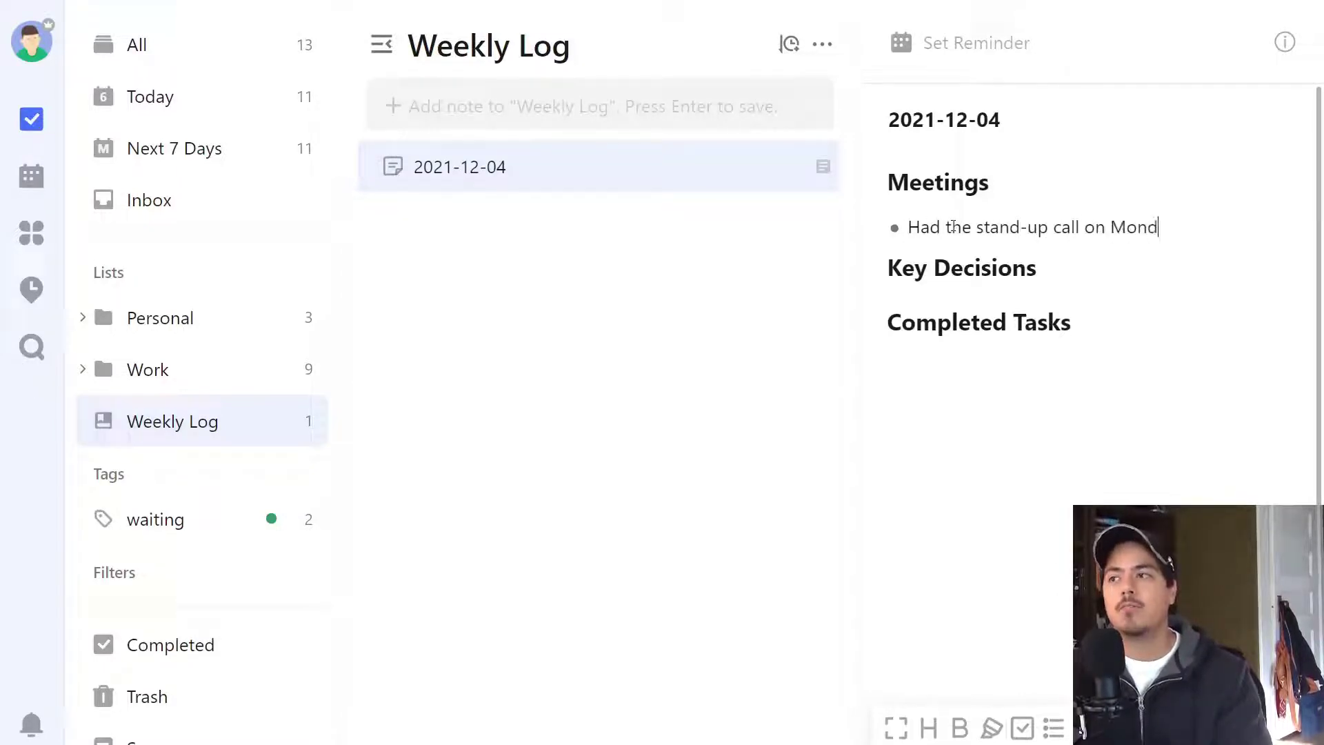
{"action": "type", "text": "ay for Project Titan"}
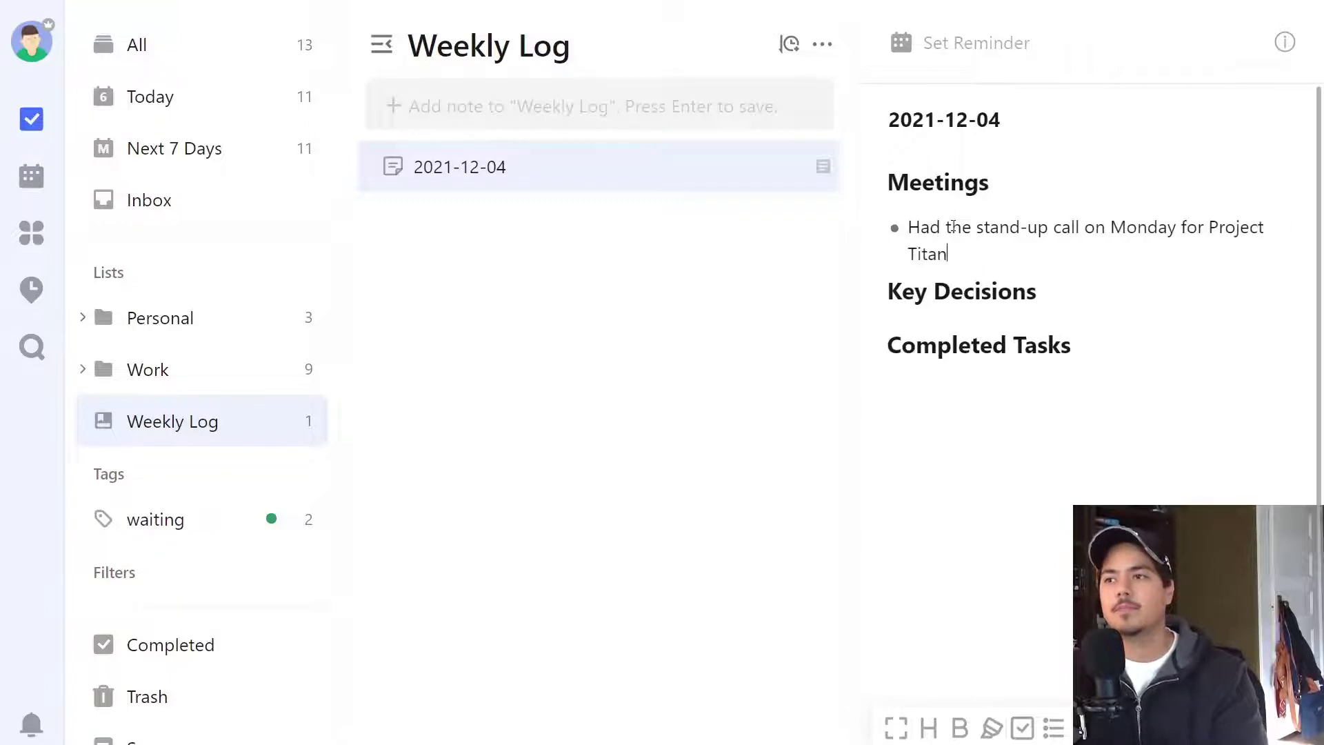
Add a second Meetings bullet reading "Met with manager to discuss next quarter's goals".
{"action": "key", "text": "Return"}
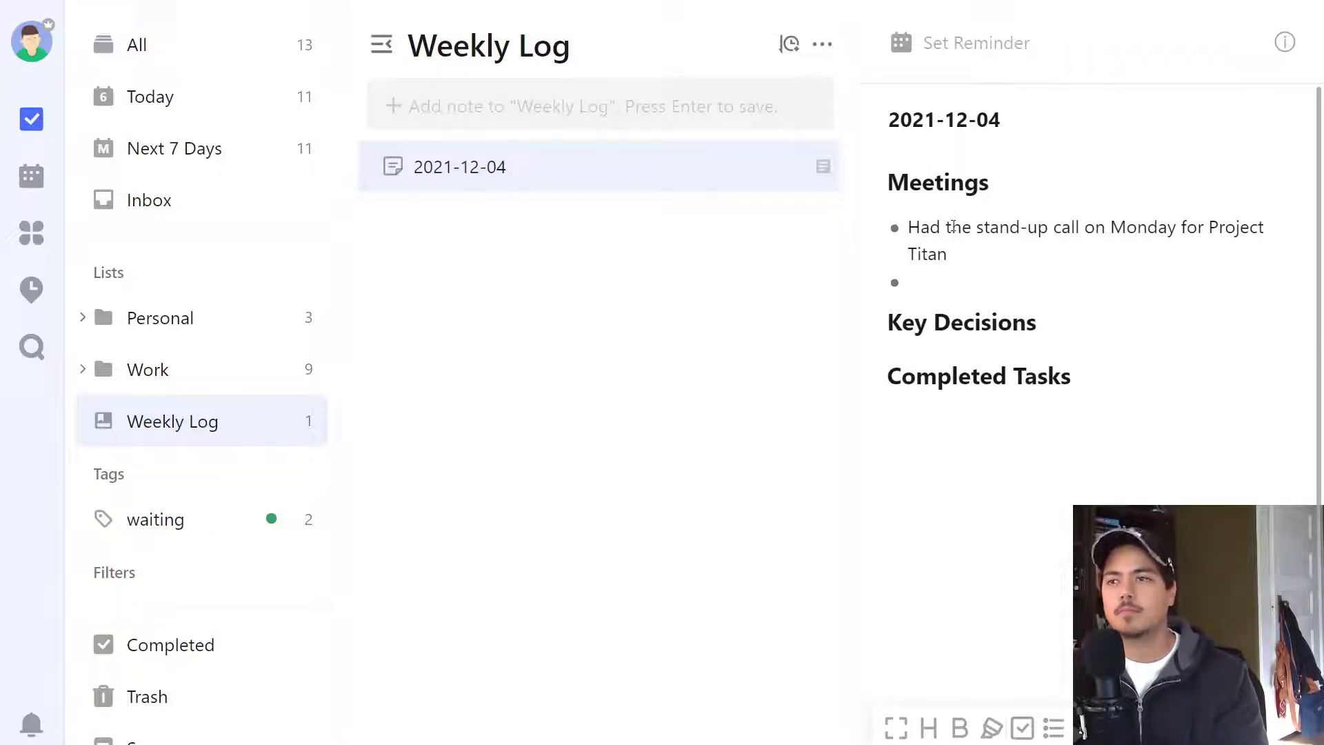
{"action": "type", "text": "M"}
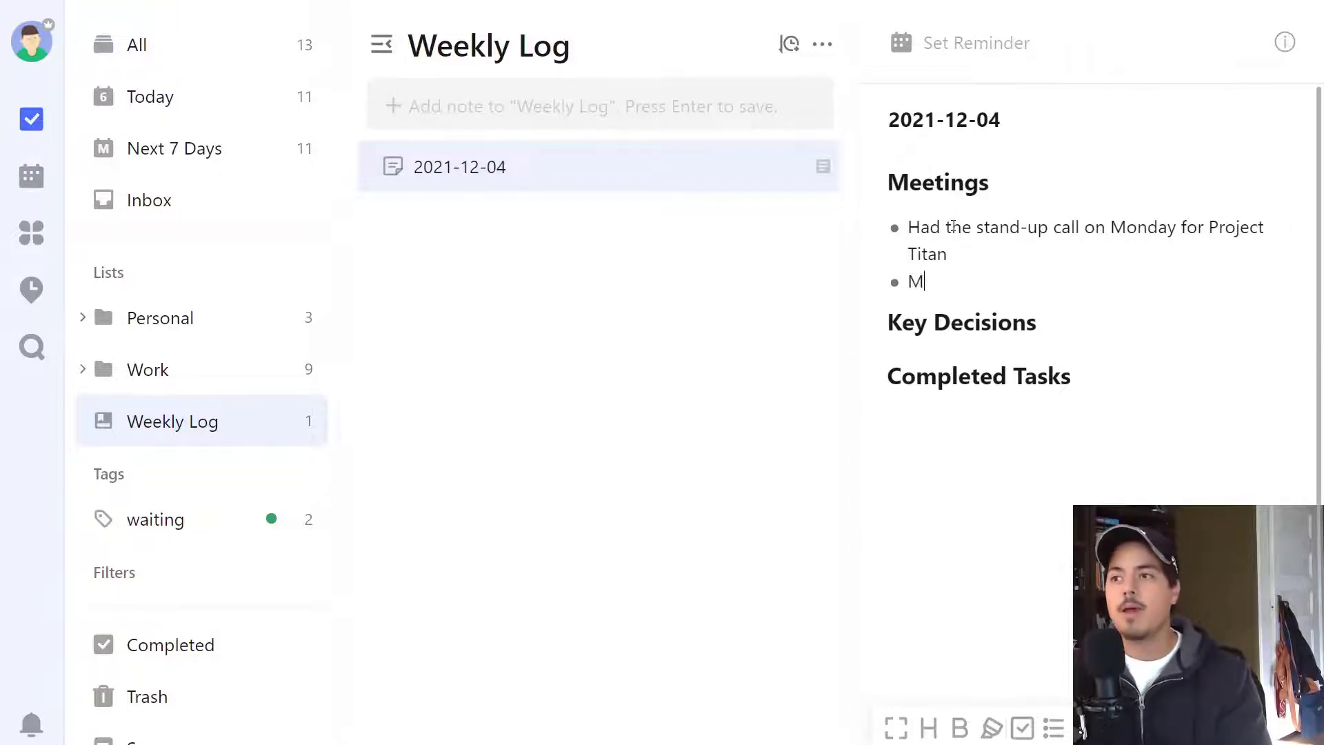
{"action": "type", "text": "et with manager to dis"}
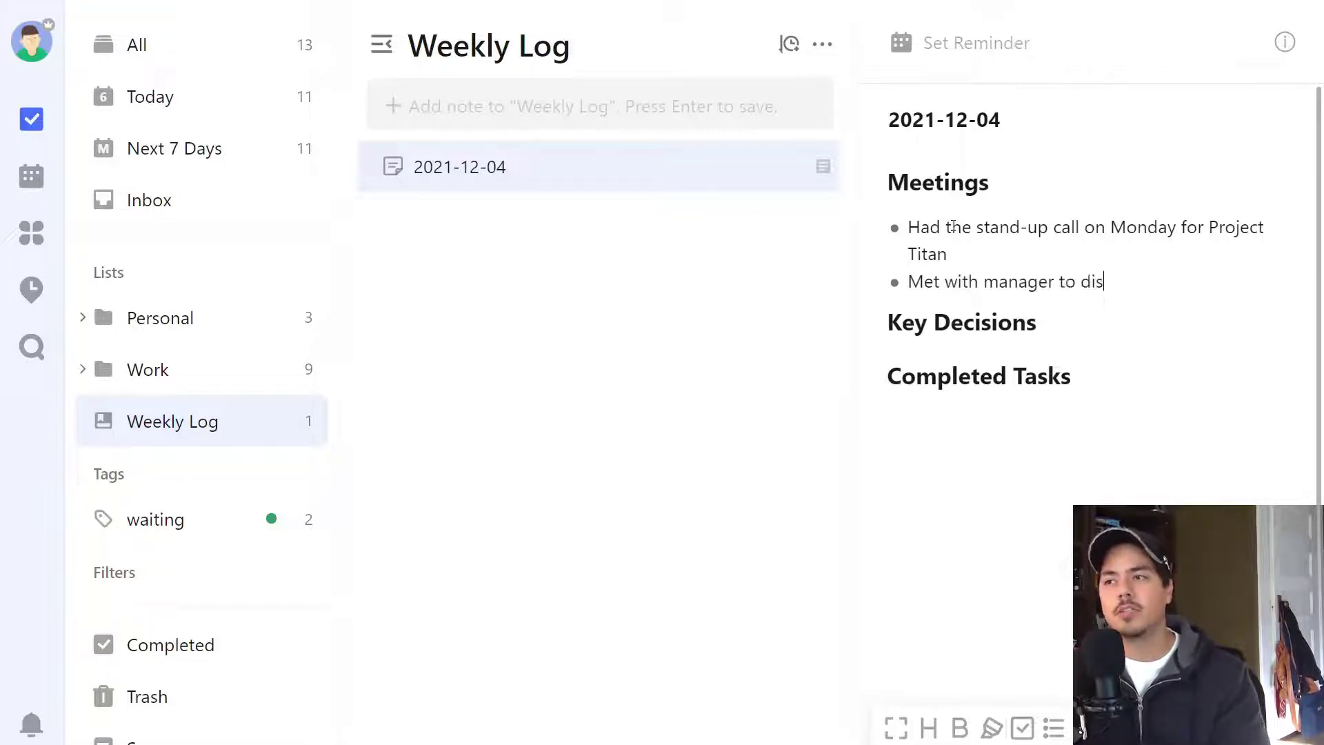
{"action": "type", "text": "cuss next qua"}
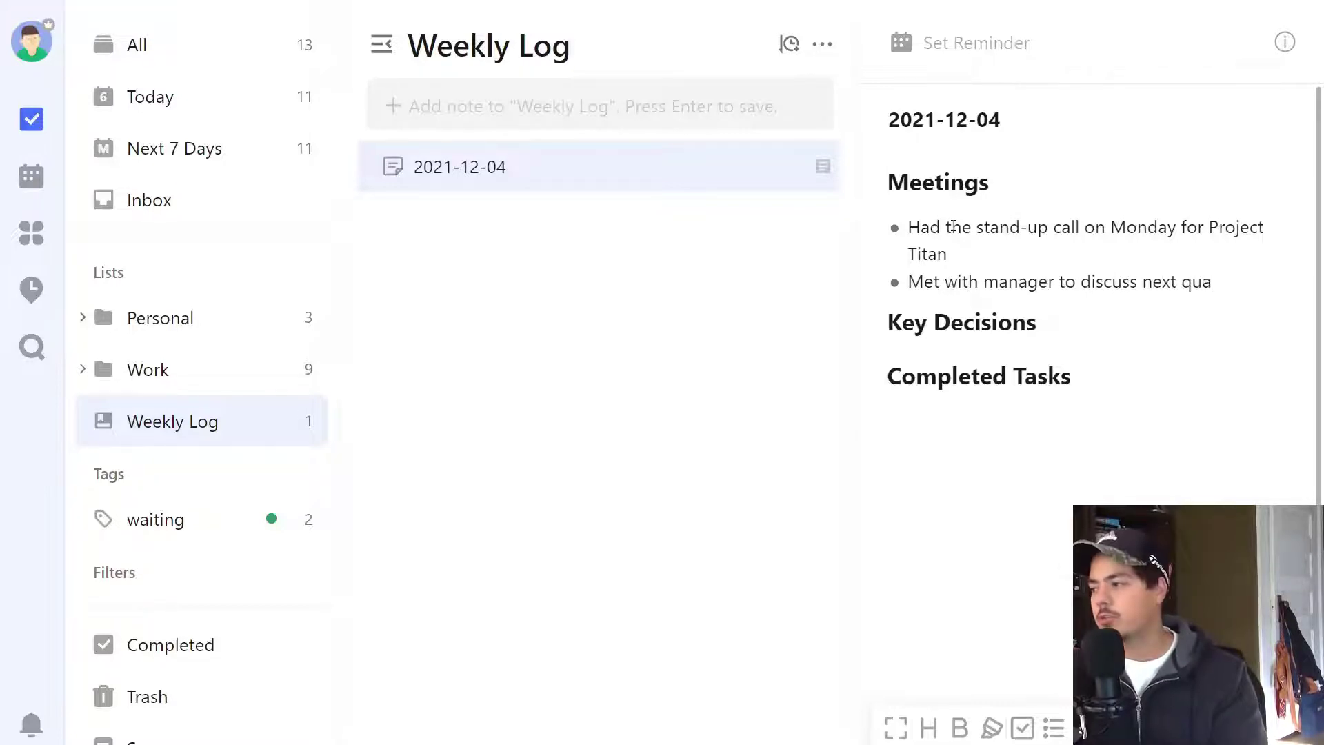
{"action": "type", "text": "rter's goals"}
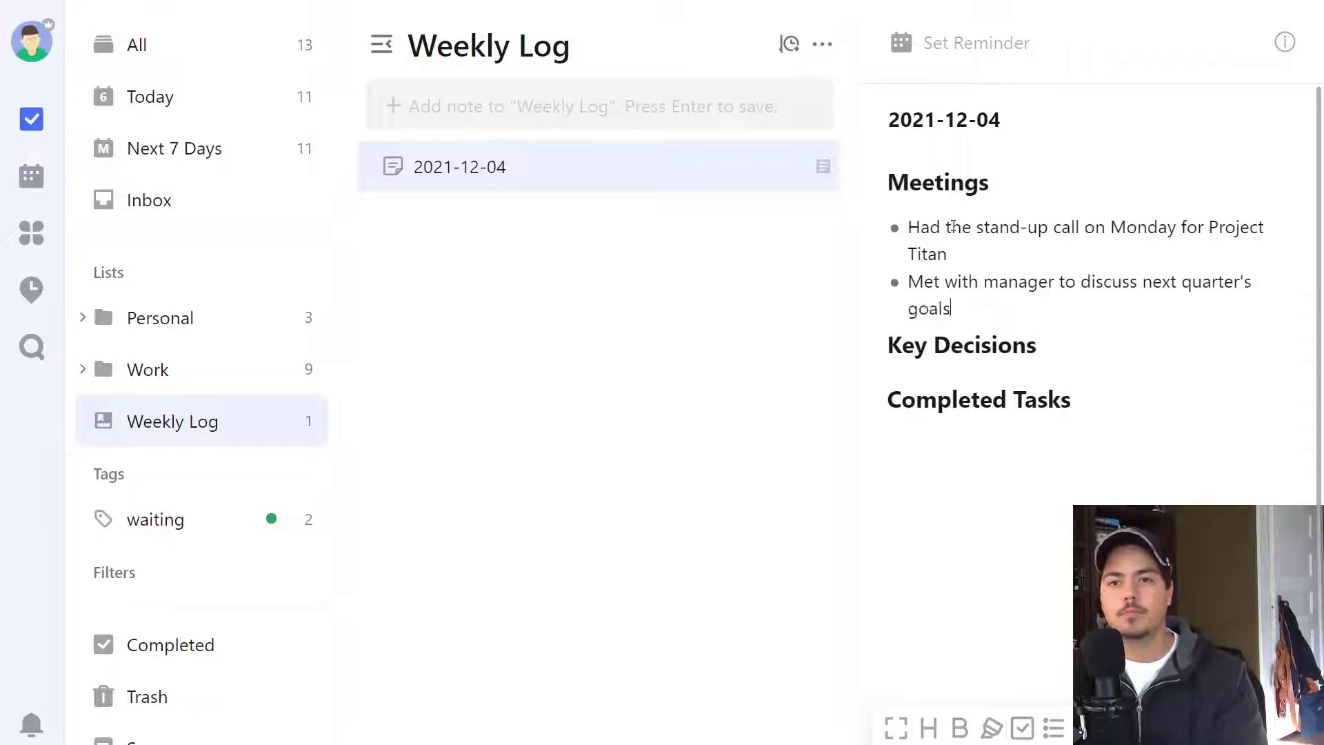
Add a third Meetings bullet about meeting a named colleague "on Friday about the new project".
{"action": "key", "text": "Return"}
{"action": "type", "text": "Met w"}
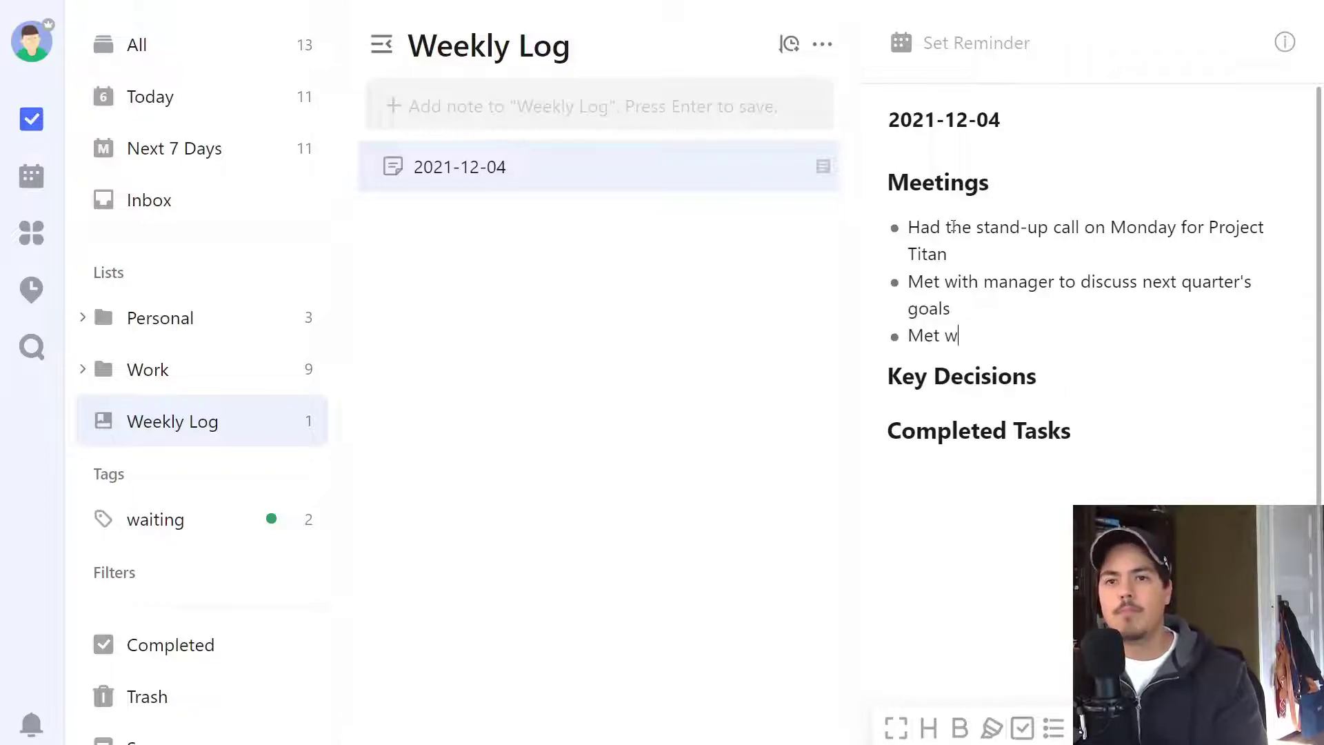
{"action": "type", "text": "ith Roger on Friday abo"}
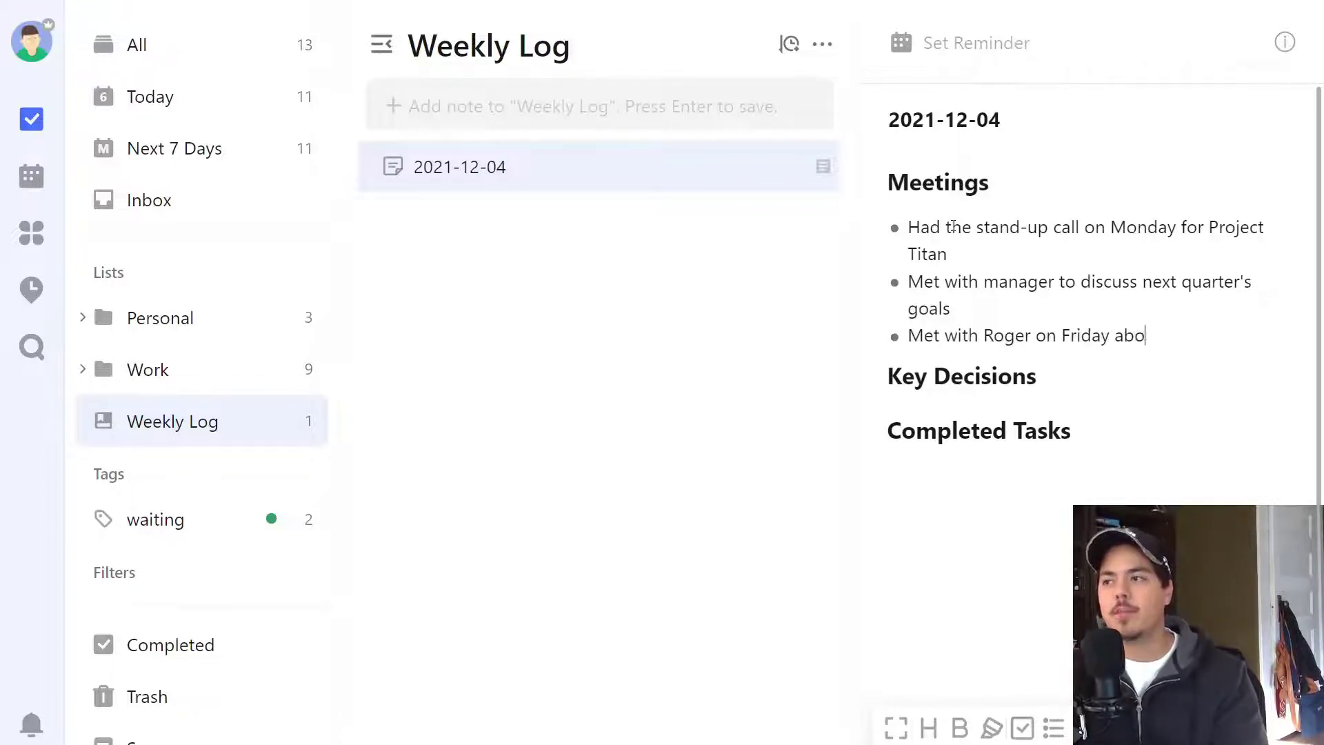
{"action": "type", "text": "ut the new project"}
Add the indented sub-bullet "Discussed his family also, his wife is starting a new job" under the Friday meeting bullet.
{"action": "key", "text": "Return"}
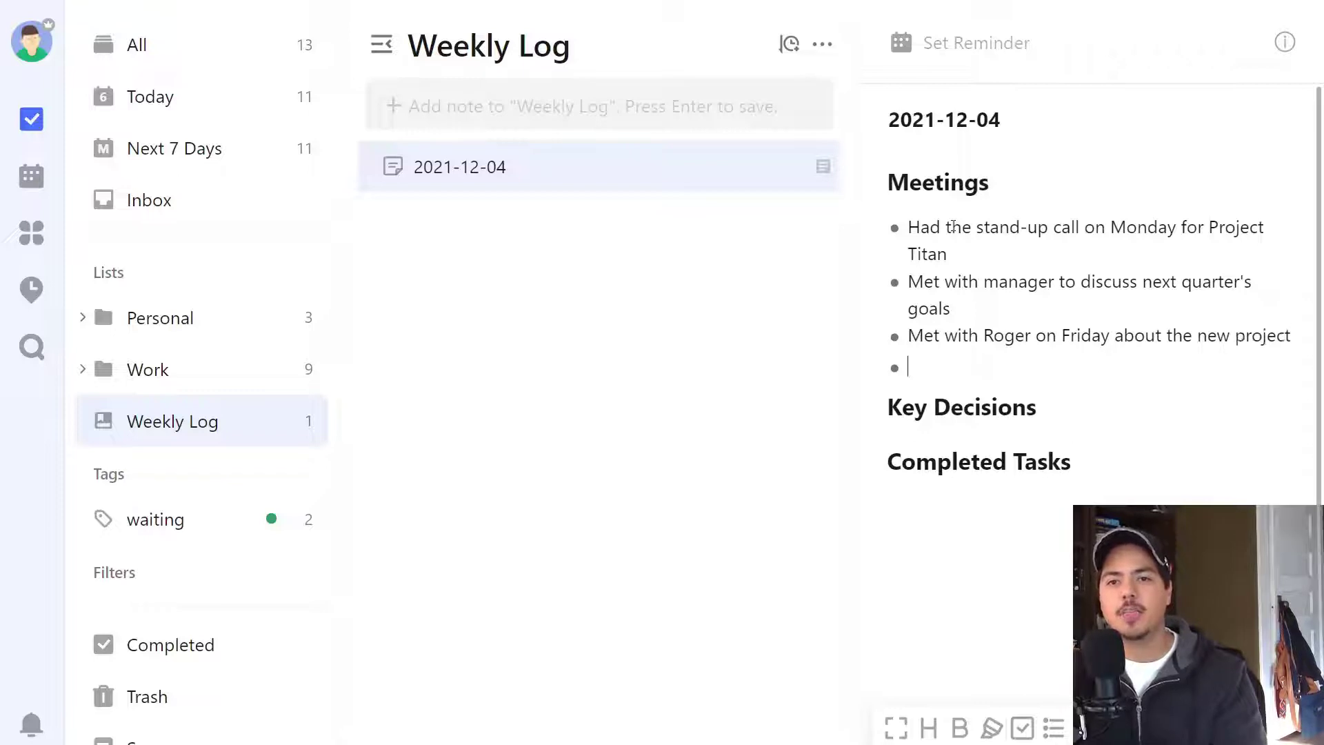
{"action": "key", "text": "Tab"}
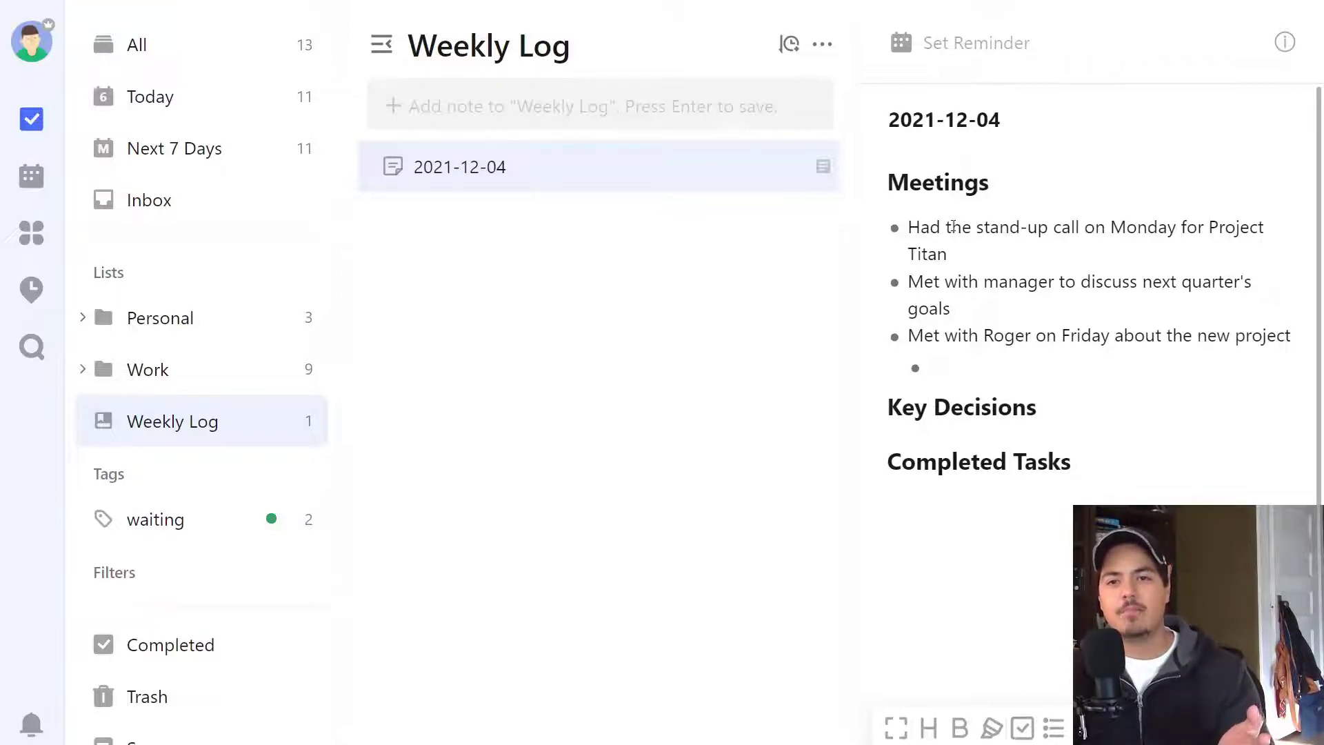
{"action": "type", "text": "Discus"}
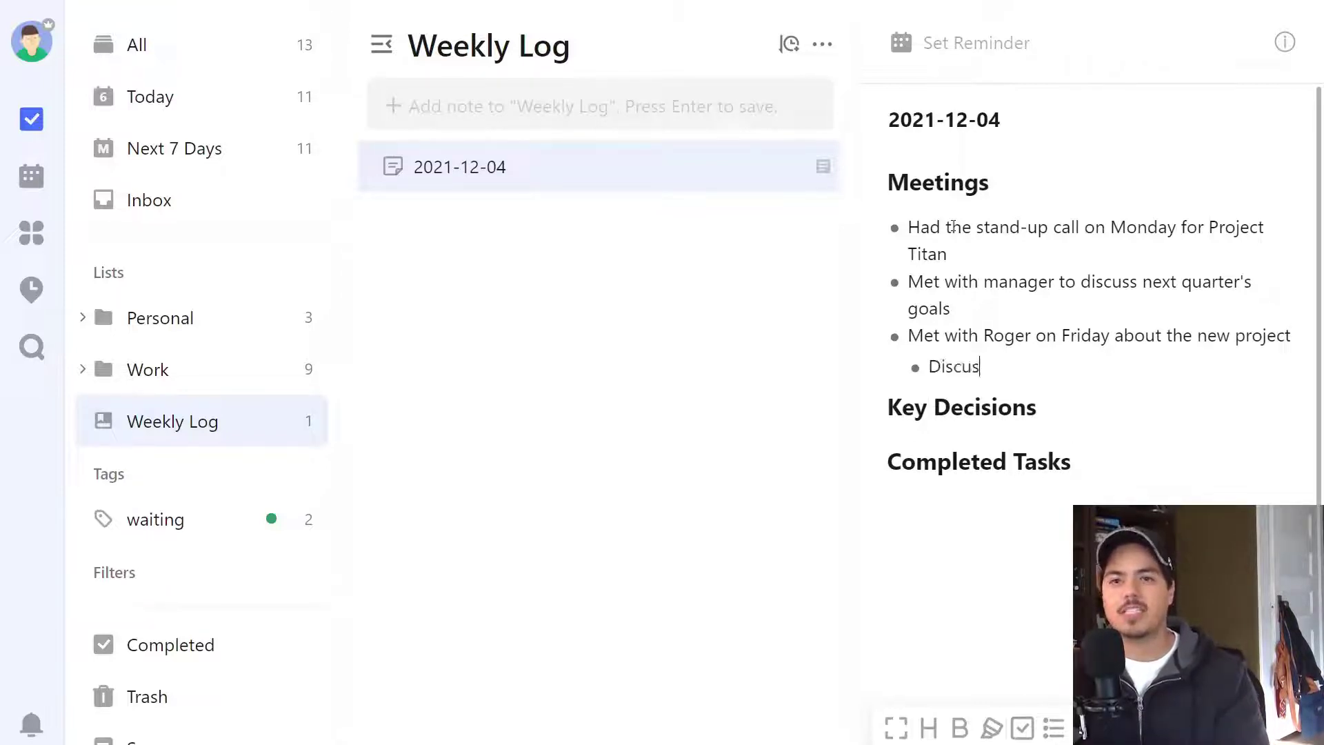
{"action": "type", "text": "sed his family also"}
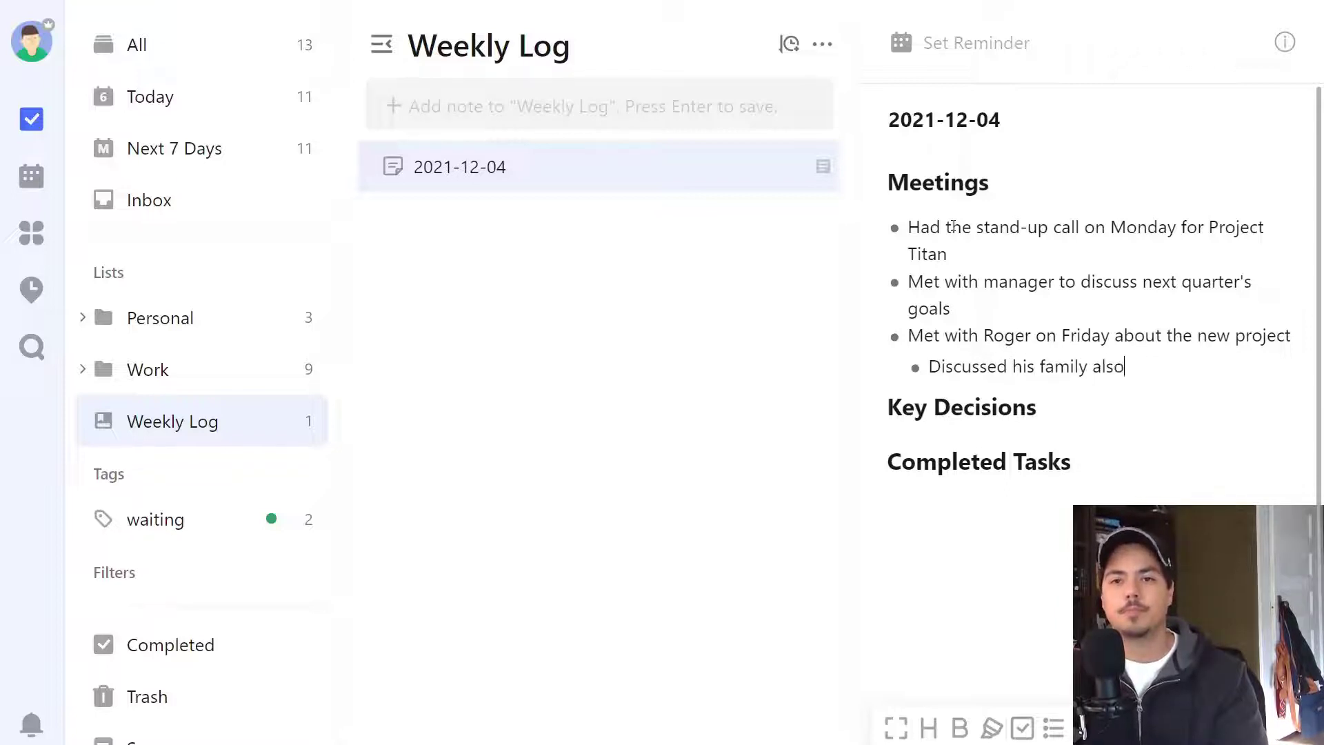
{"action": "type", "text": ", his wife "}
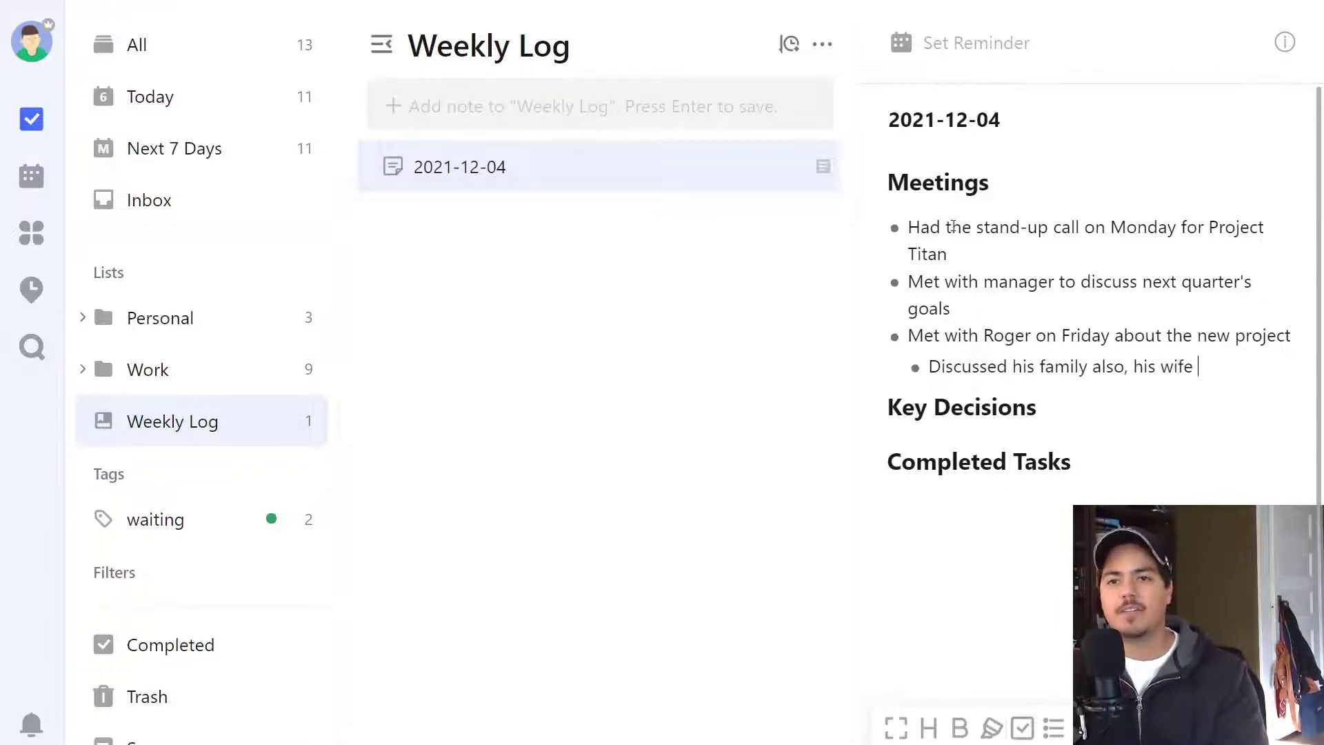
{"action": "type", "text": "is startign"}
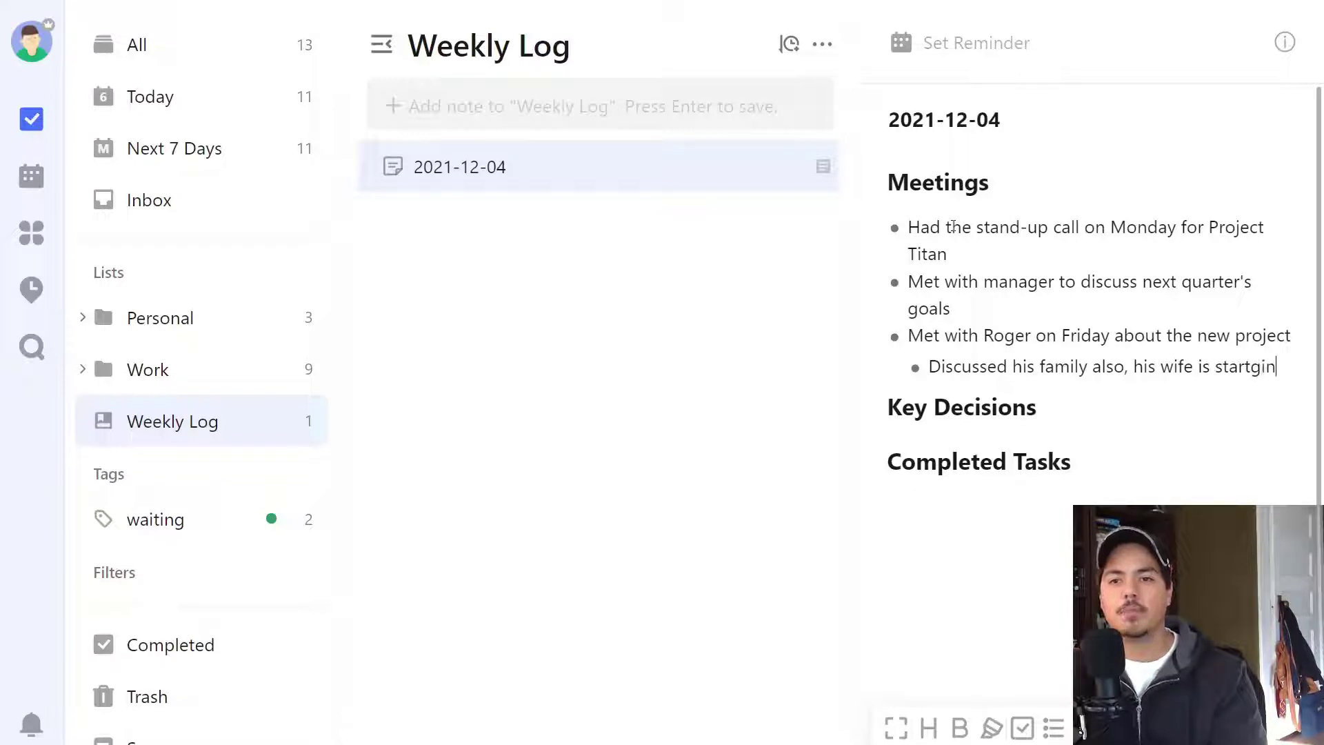
{"action": "key", "text": "BackSpace"}
{"action": "key", "text": "BackSpace"}
{"action": "type", "text": "ng a new job"}
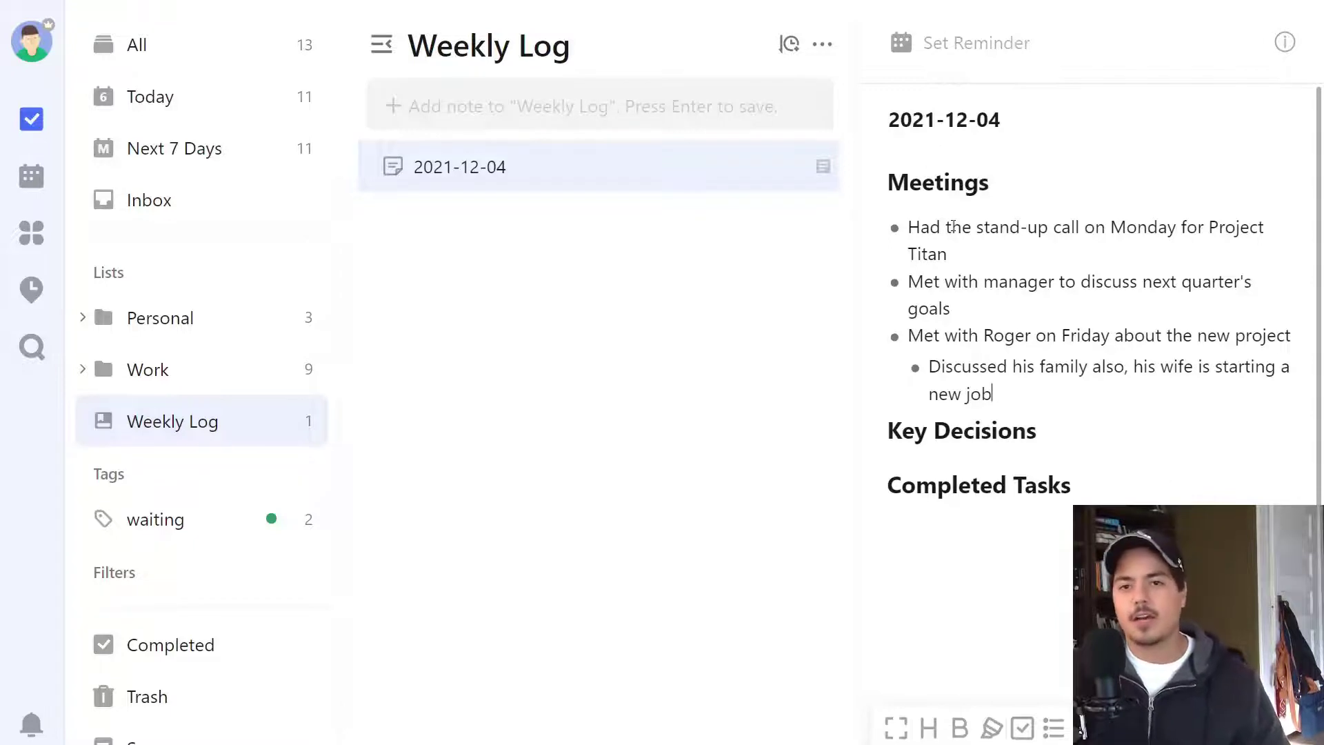
{"action": "key", "text": "Return"}
Add a Key Decisions bullet about moving forward with Project Titan even though a named colleague has resigned, with a blank line below.
{"action": "left_click", "coordinate": [1125, 469]}
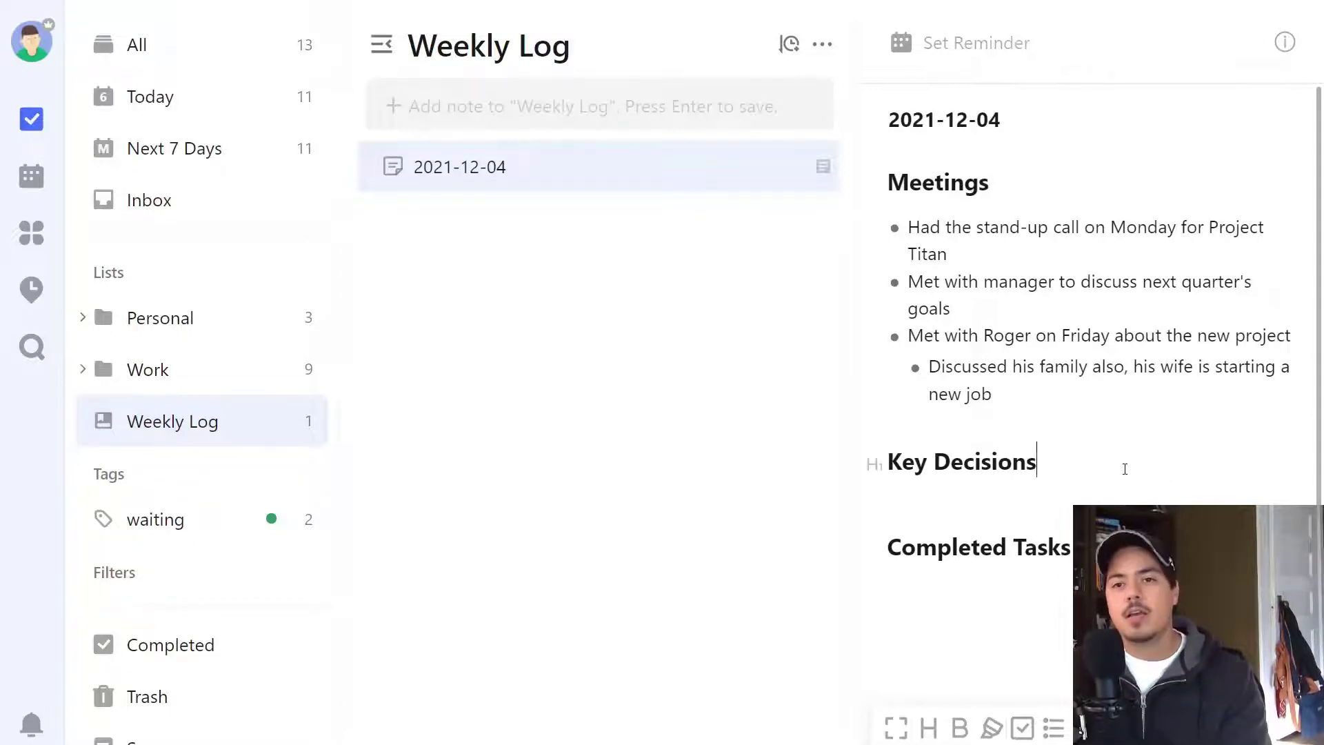
{"action": "left_click", "coordinate": [1052, 500]}
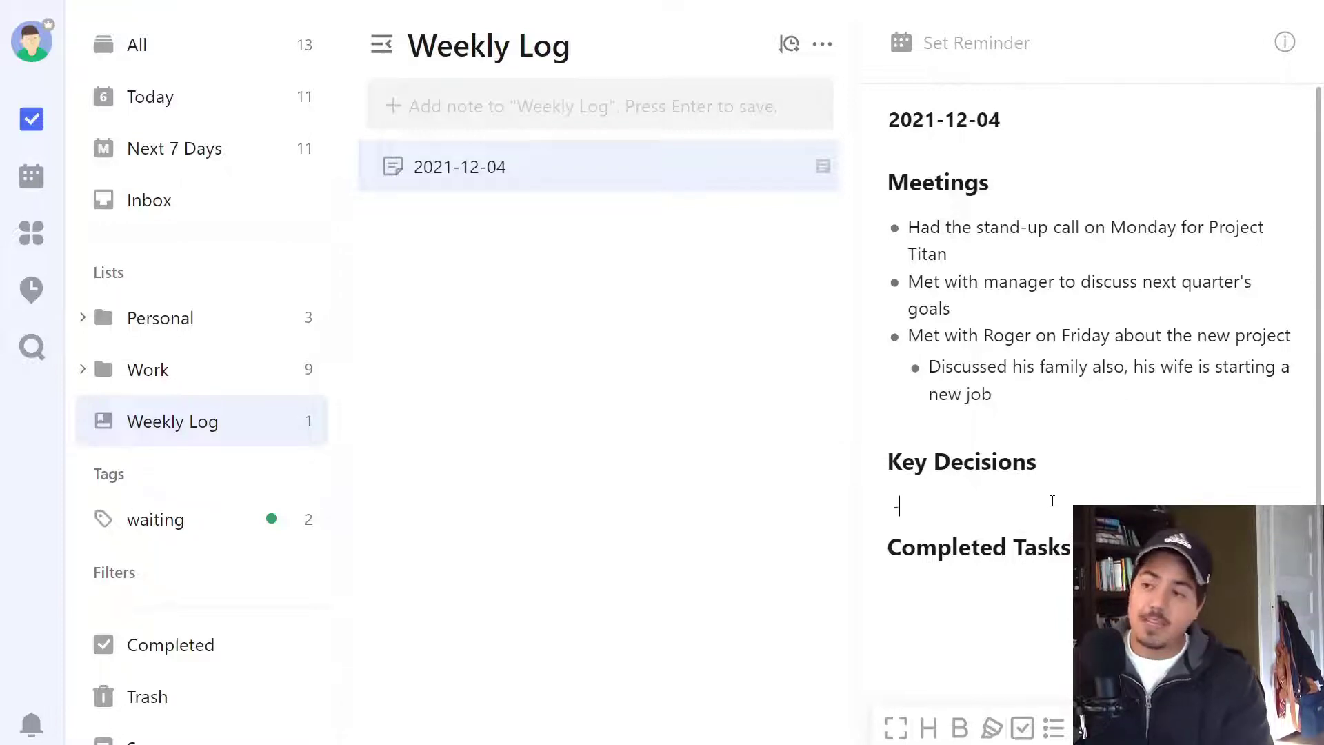
{"action": "type", "text": "Decided to move for"}
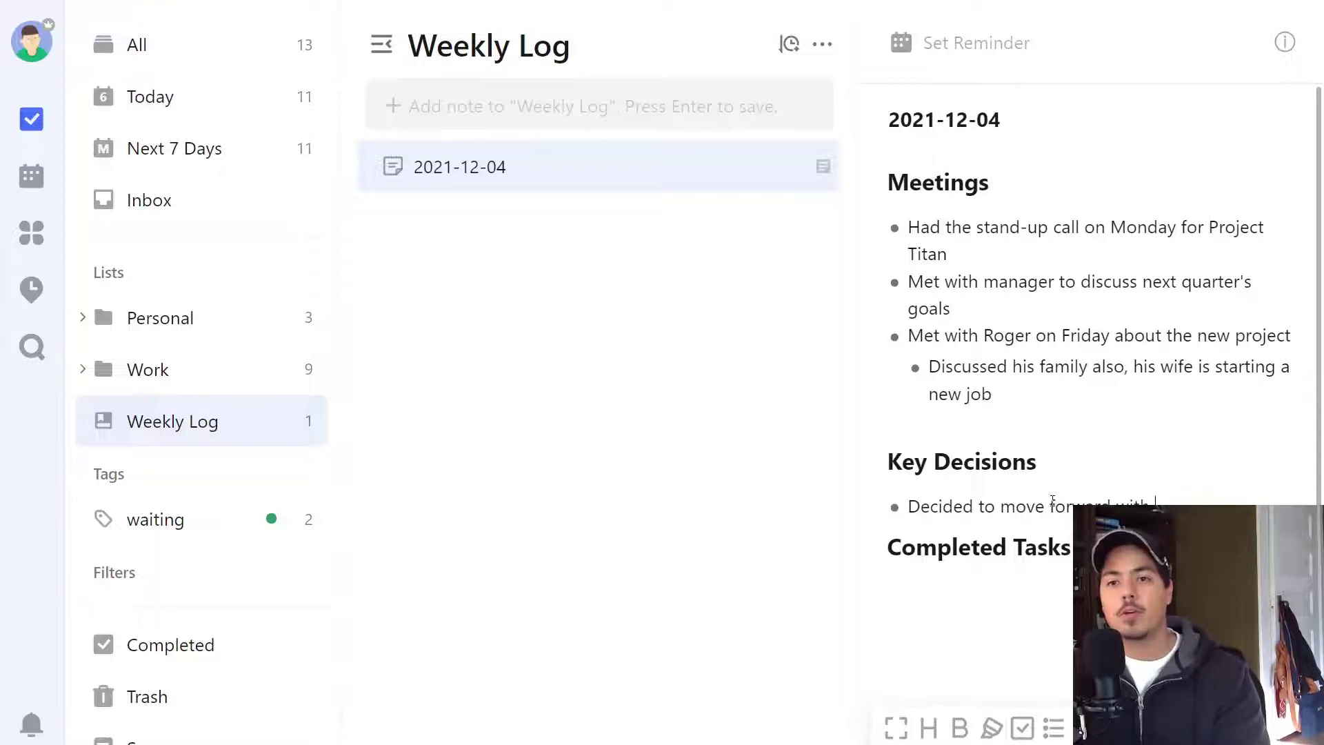
{"action": "type", "text": "ward with Project Titan e"}
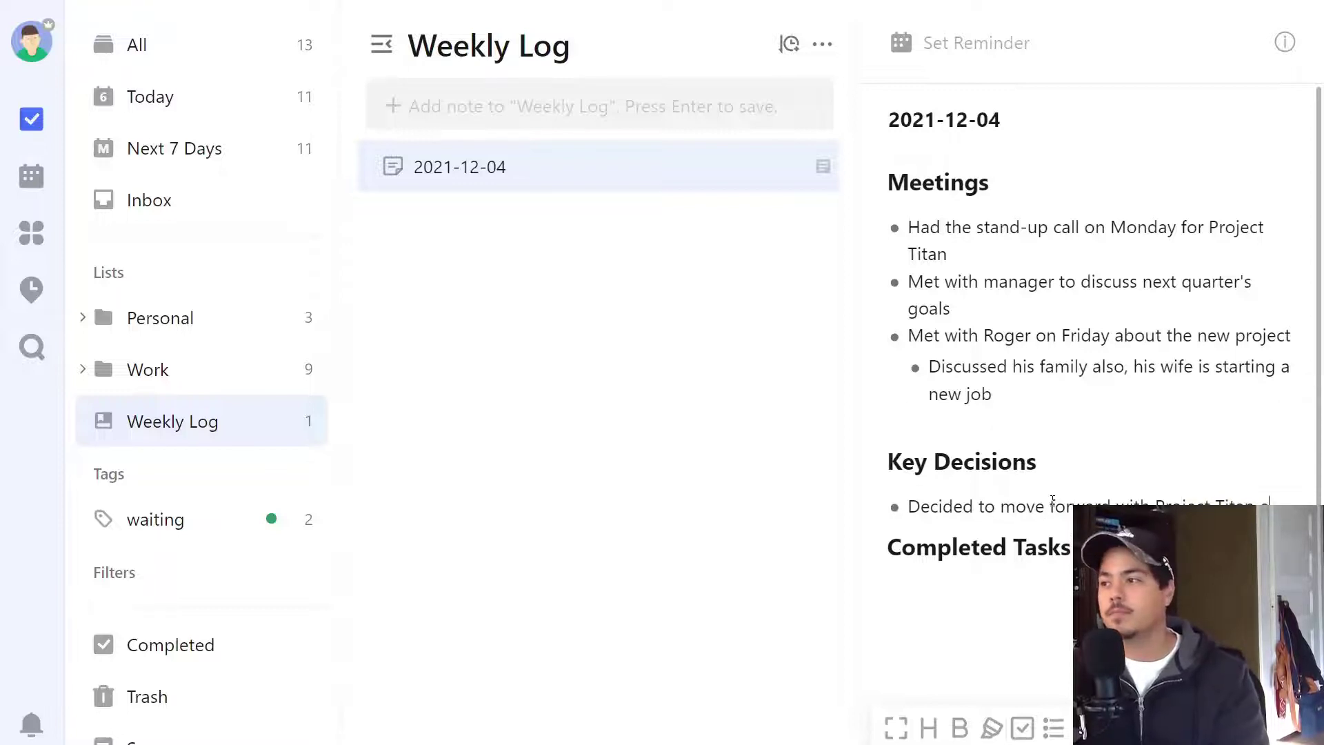
{"action": "type", "text": "ven though Tim has resig"}
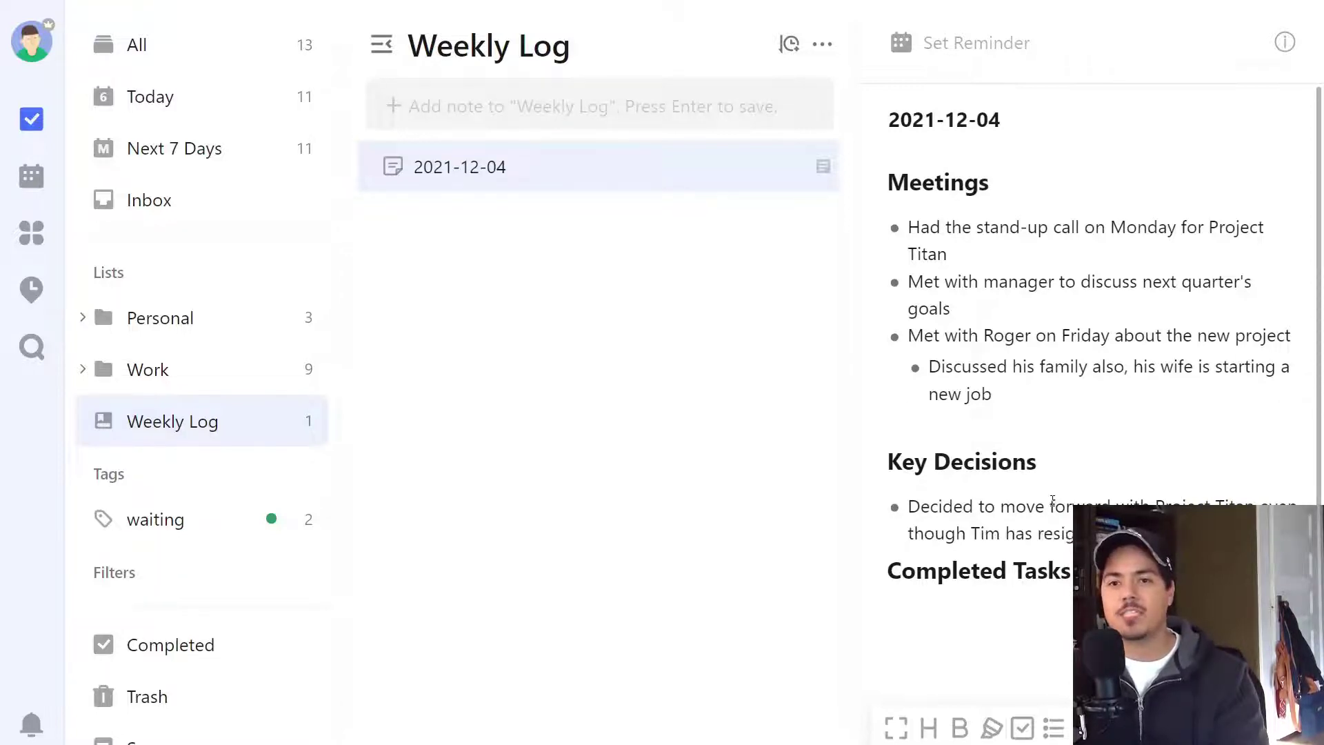
{"action": "key", "text": "Return"}
{"action": "key", "text": "Return"}
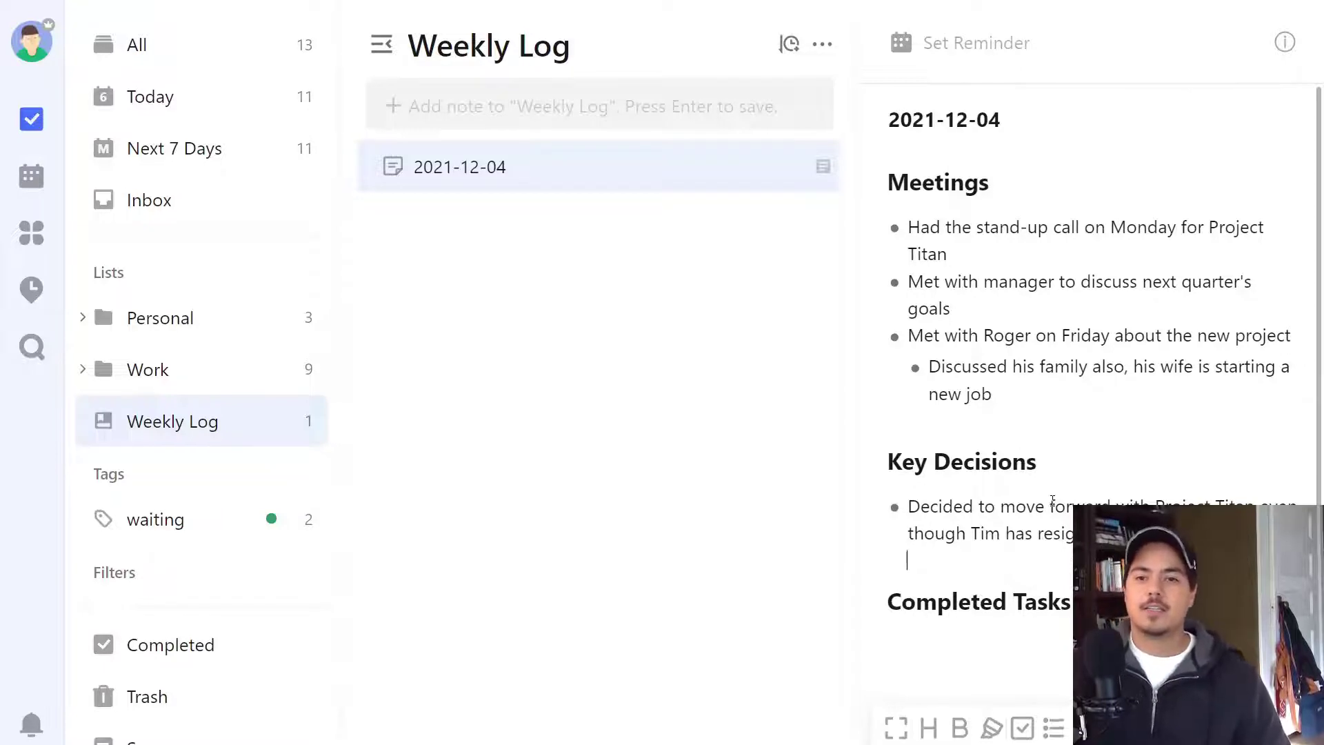
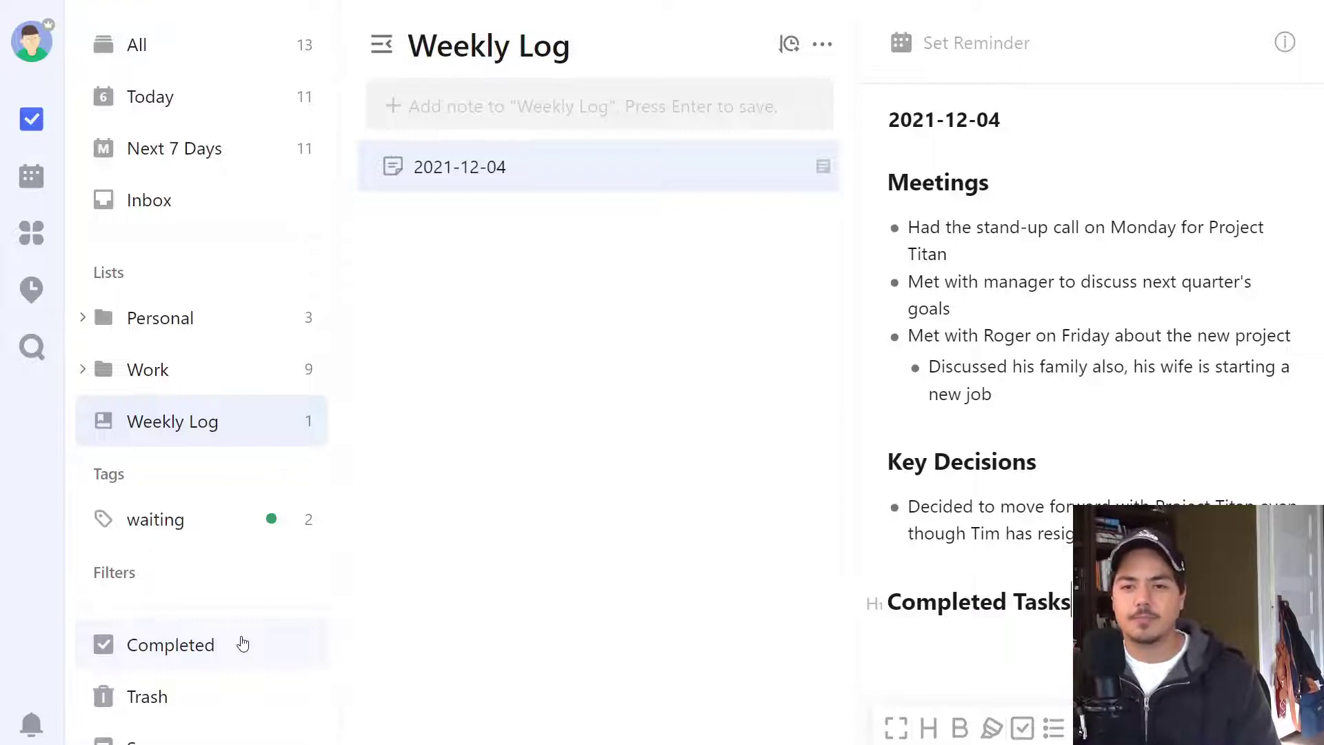
Open the task summary for insertion below the Completed Tasks heading and set its period to Last Week (Nov 28 - Dec 4).
{"action": "left_click", "coordinate": [957, 633]}
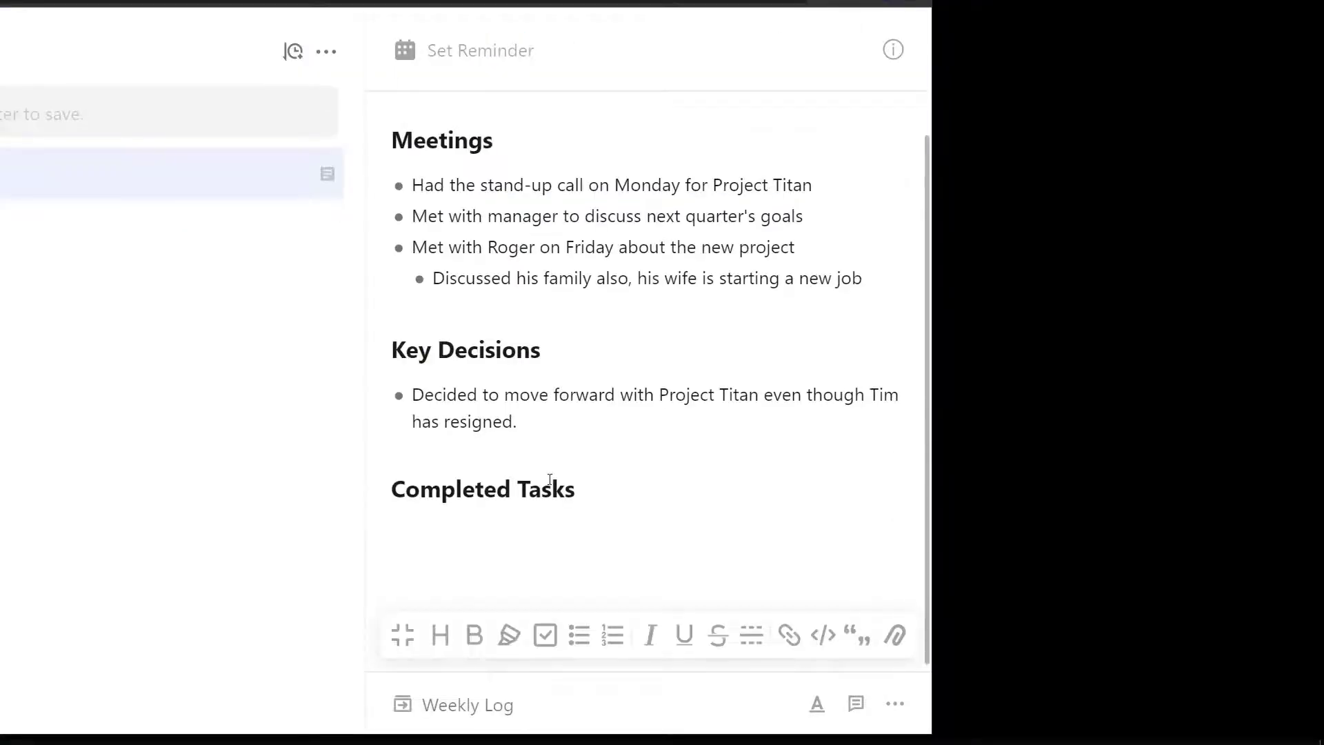
{"action": "left_click", "coordinate": [893, 706]}
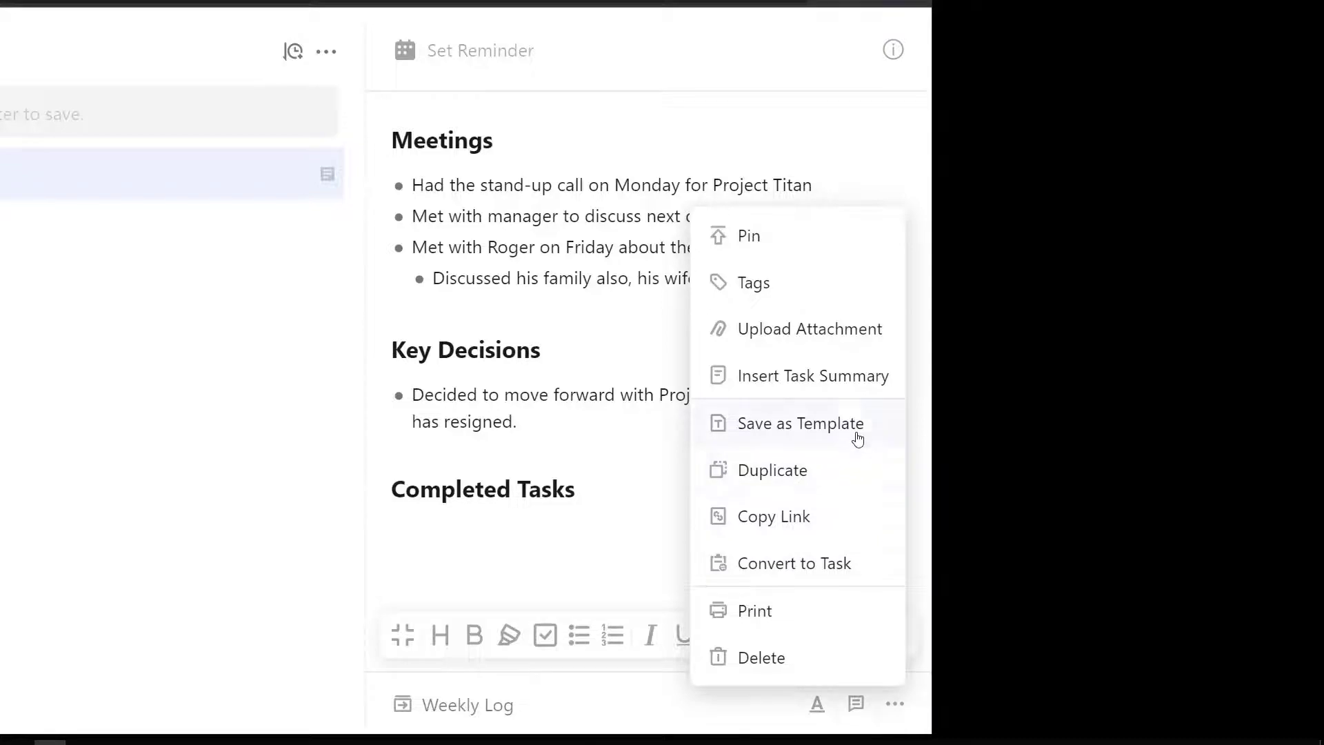
{"action": "left_click", "coordinate": [859, 388]}
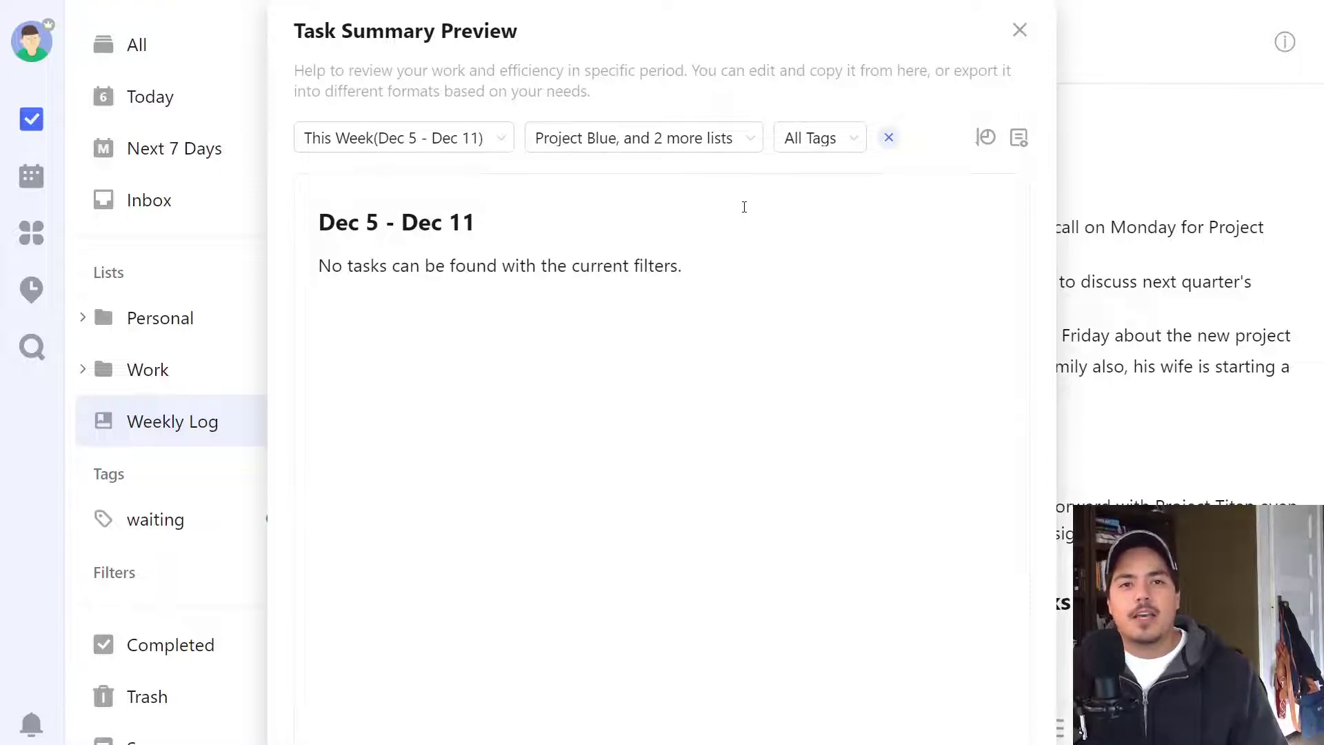
{"action": "left_click", "coordinate": [509, 152]}
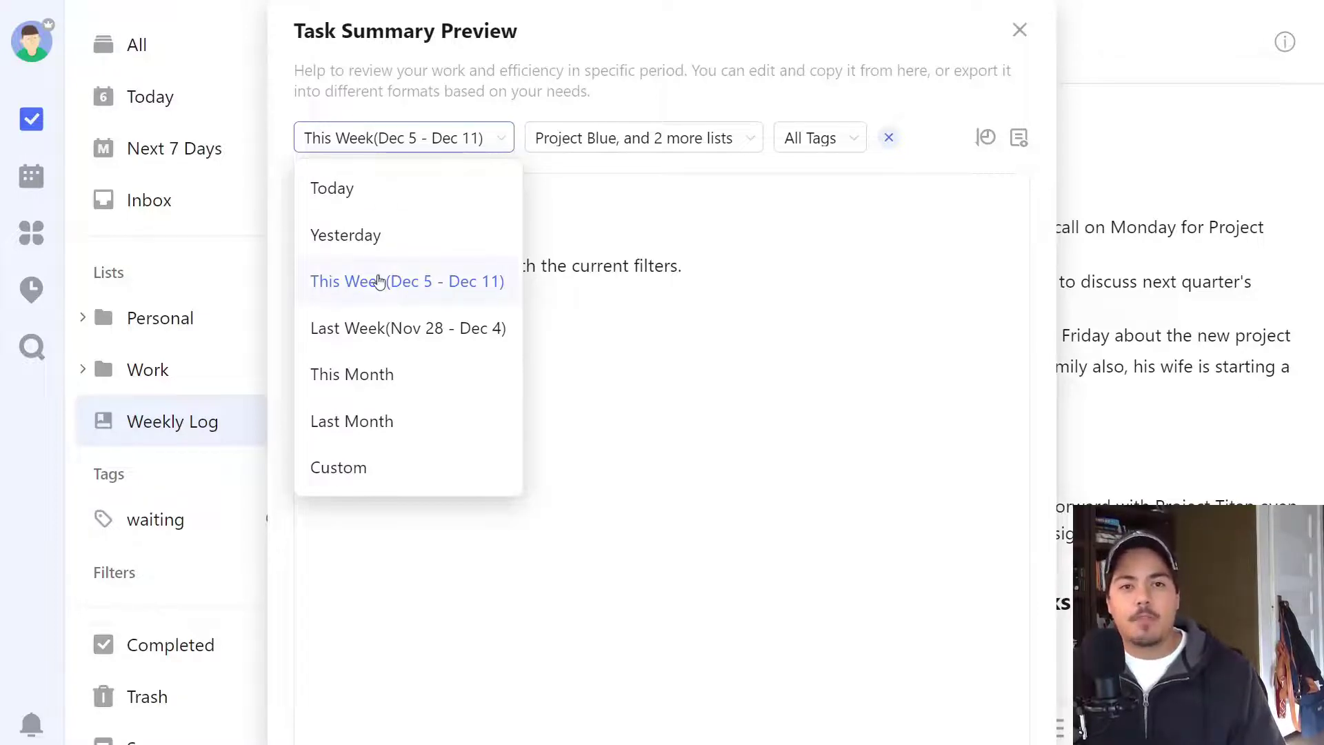
{"action": "left_click", "coordinate": [403, 333]}
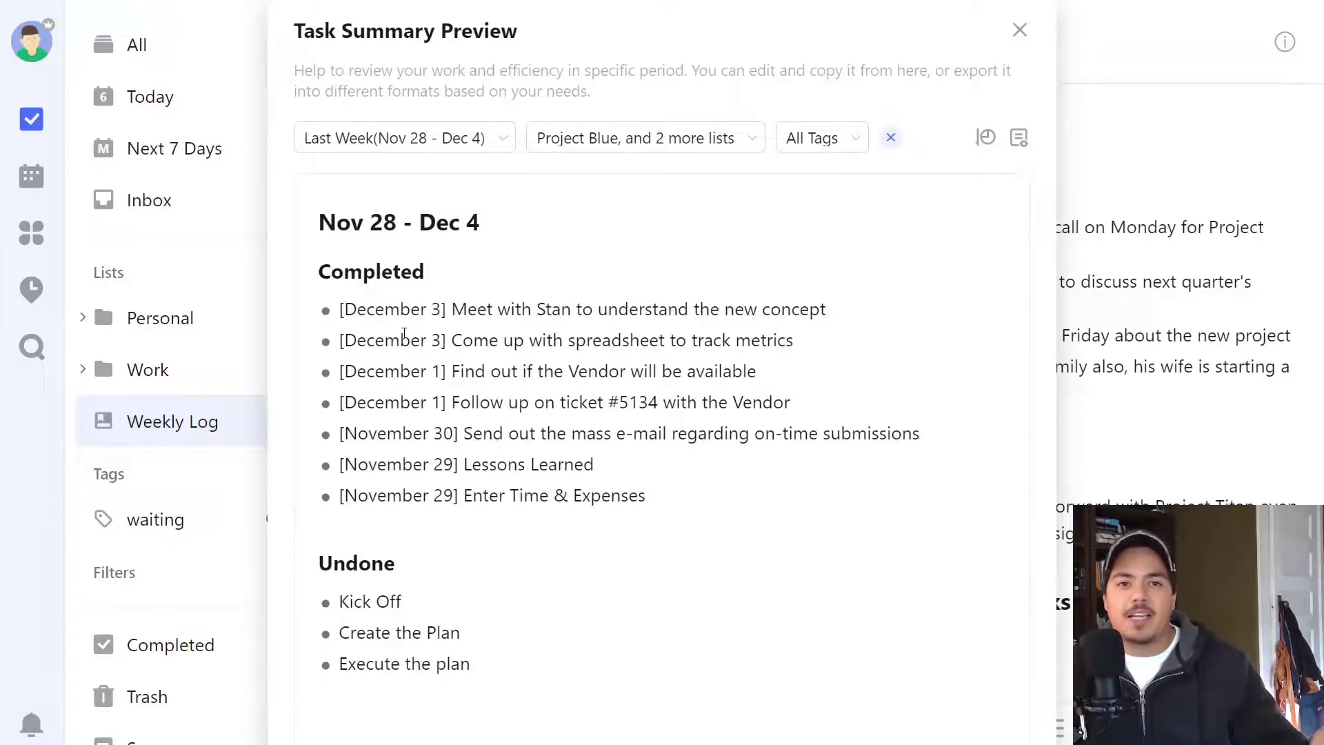
{"action": "left_click", "coordinate": [507, 142]}
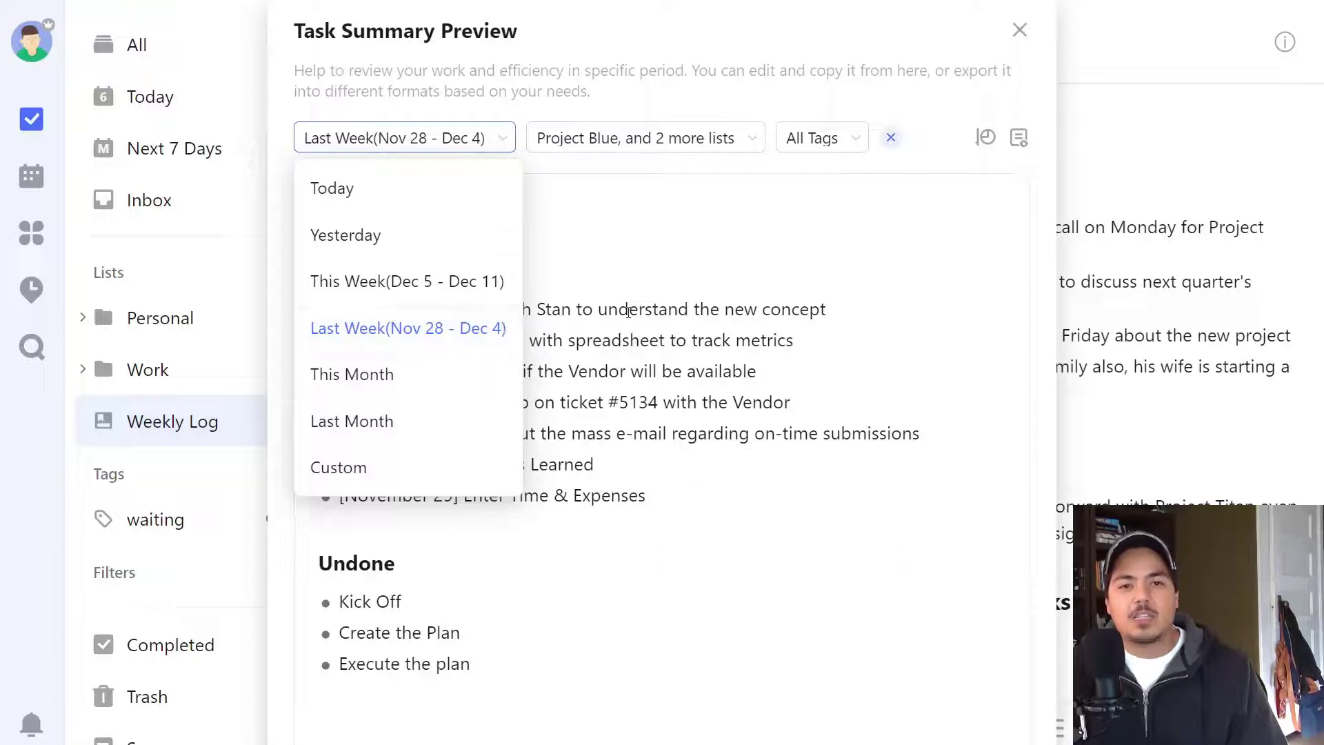
{"action": "left_click", "coordinate": [466, 334]}
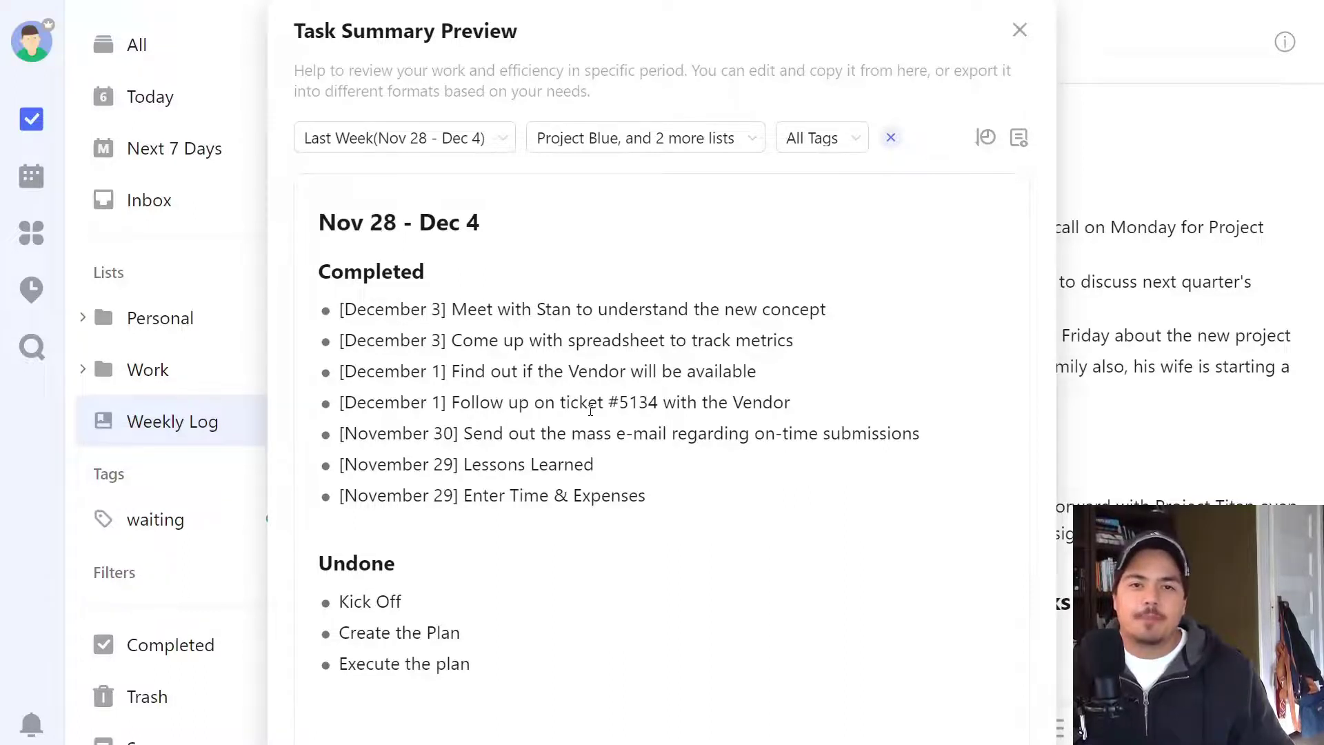
Exclude the Admin list from the task summary, keeping Project Blue and Project Titan selected.
{"action": "left_click", "coordinate": [759, 144]}
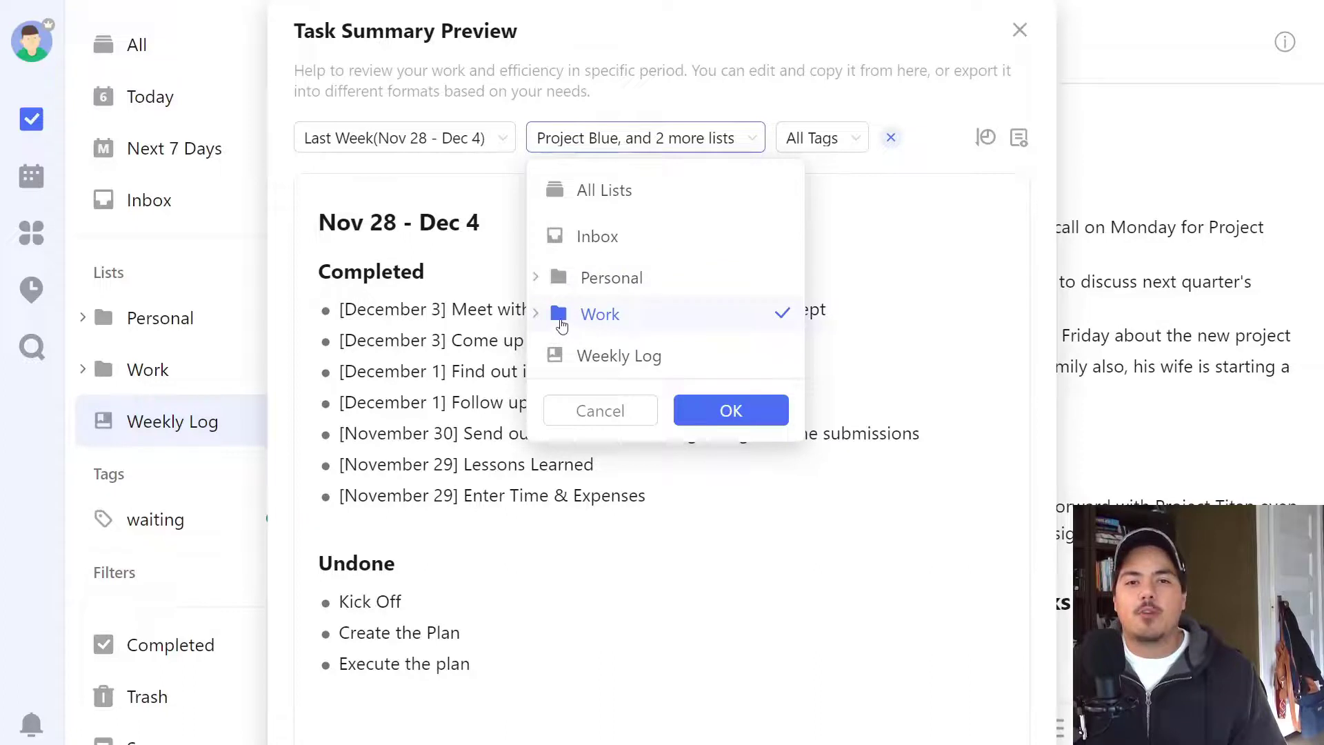
{"action": "left_click", "coordinate": [538, 316]}
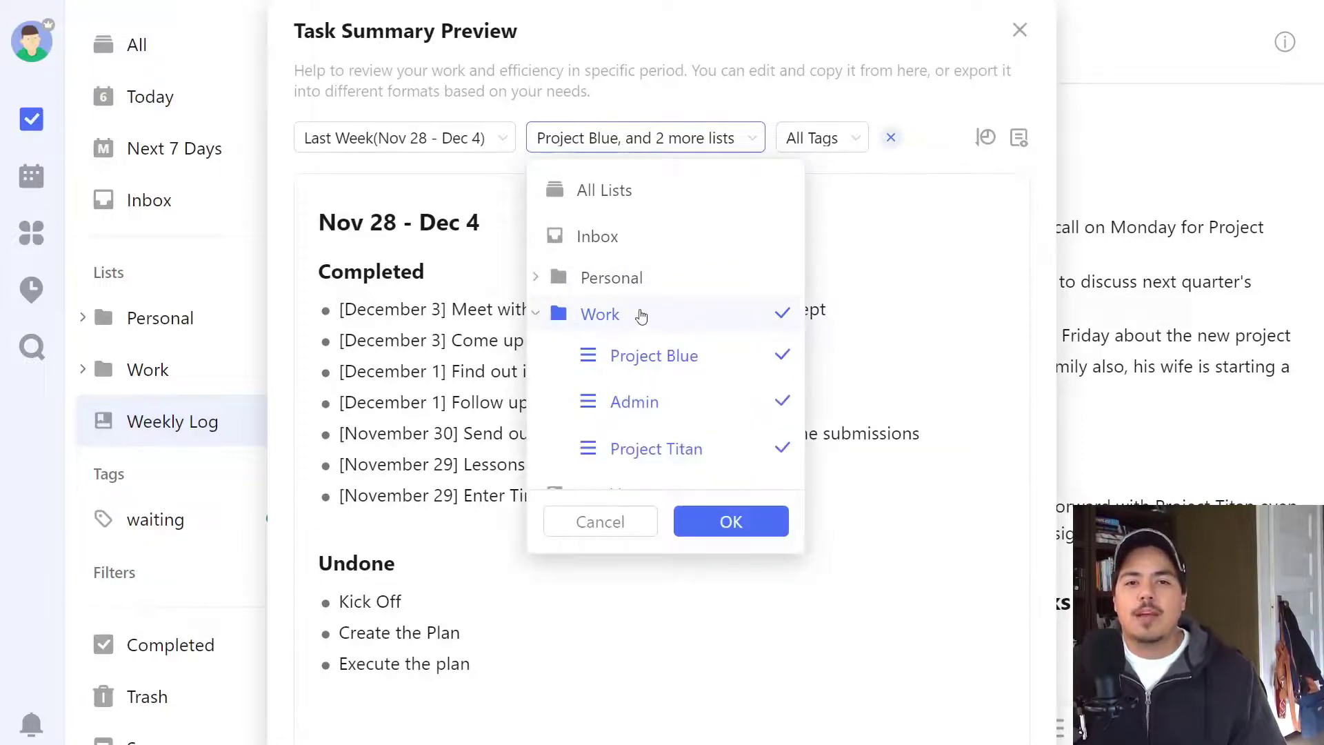
{"action": "scroll", "coordinate": [638, 326], "scroll_direction": "down", "scroll_amount": 1}
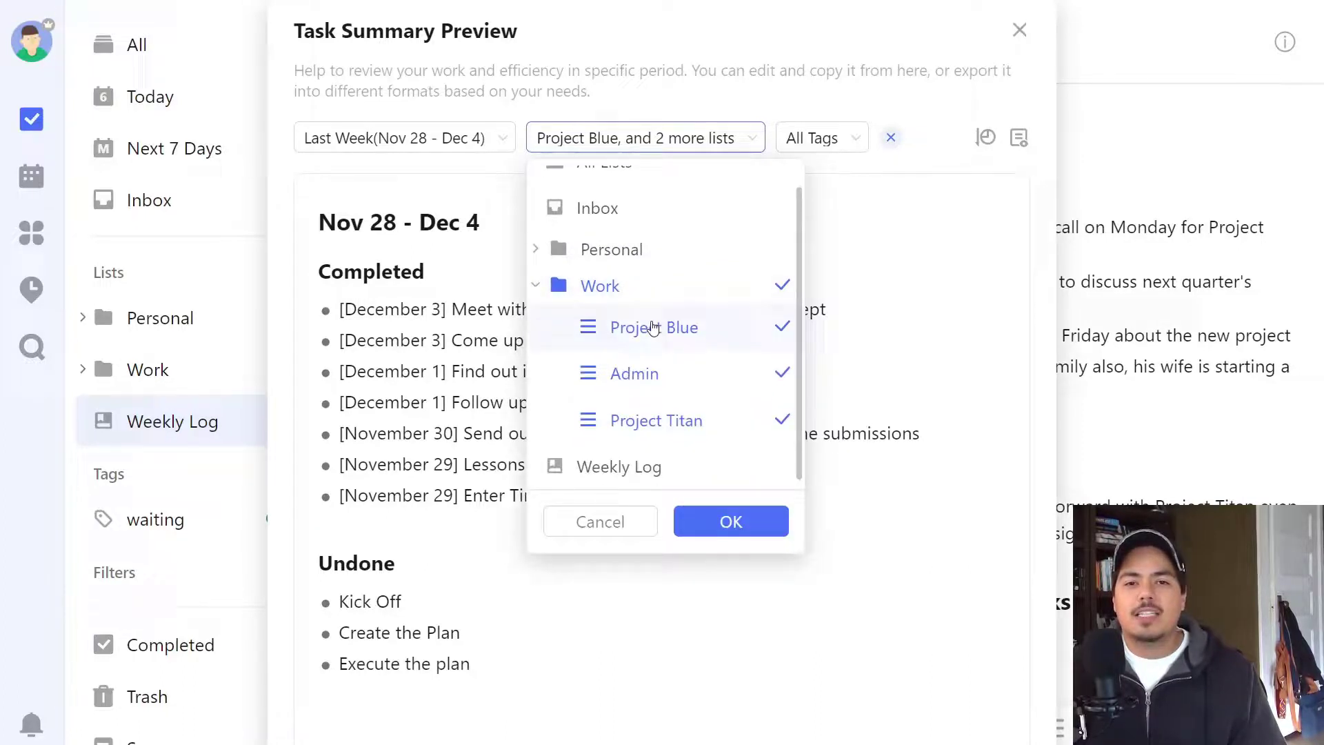
{"action": "left_click", "coordinate": [689, 380]}
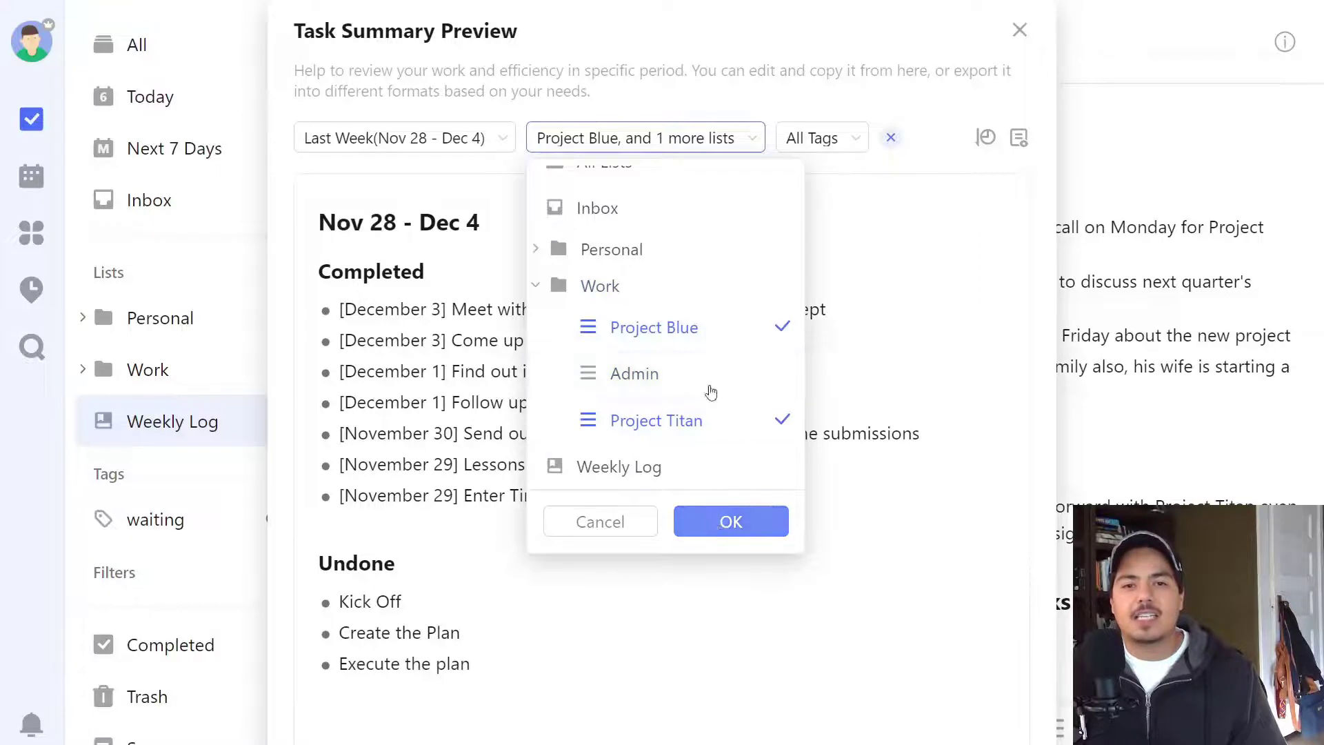
{"action": "left_click", "coordinate": [721, 520]}
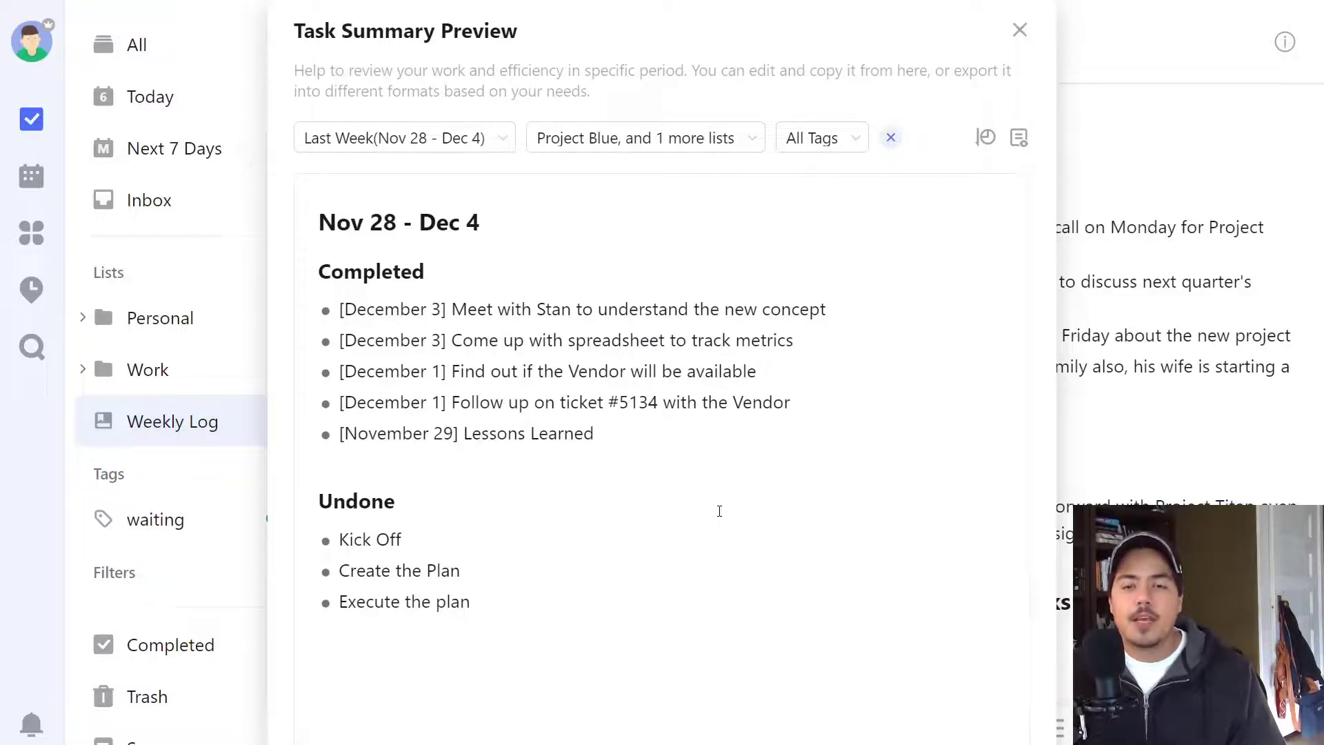
Filter the task summary to tasks with No Tags.
{"action": "left_click", "coordinate": [859, 148]}
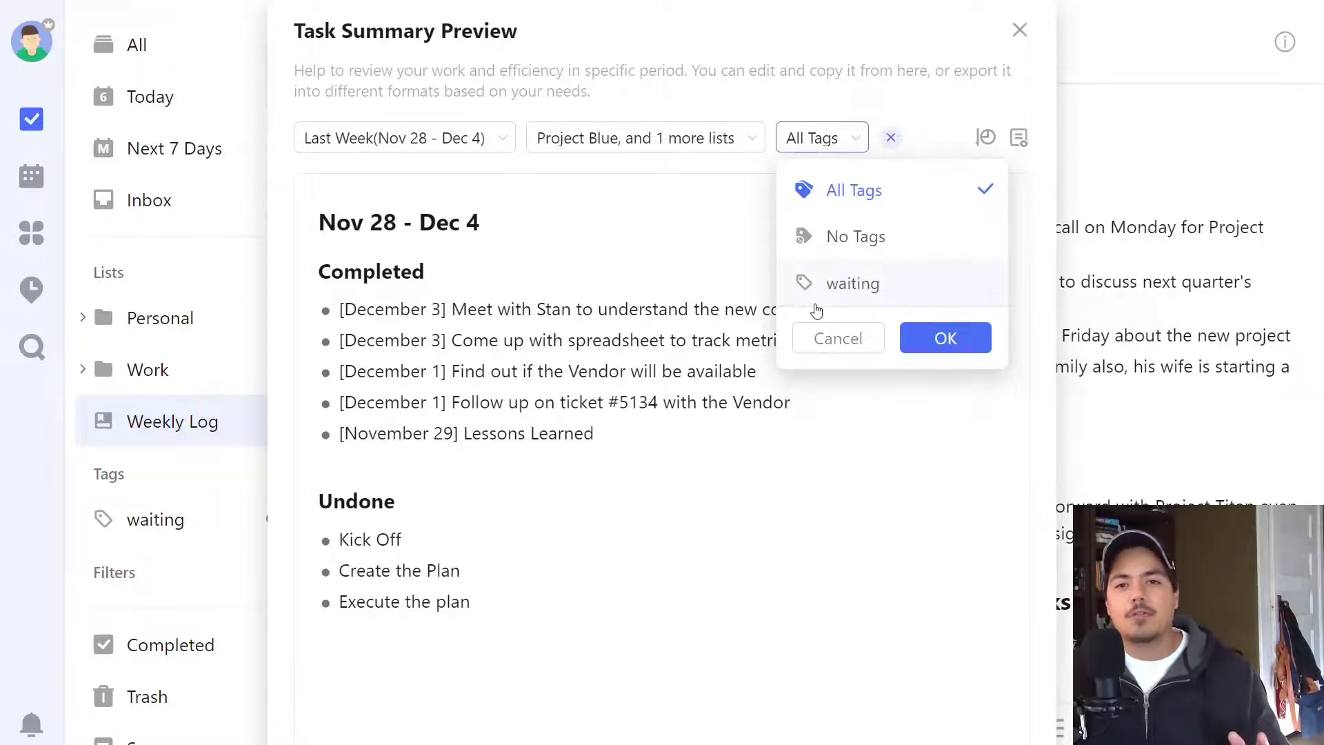
{"action": "left_click", "coordinate": [859, 251]}
{"action": "left_click", "coordinate": [918, 338]}
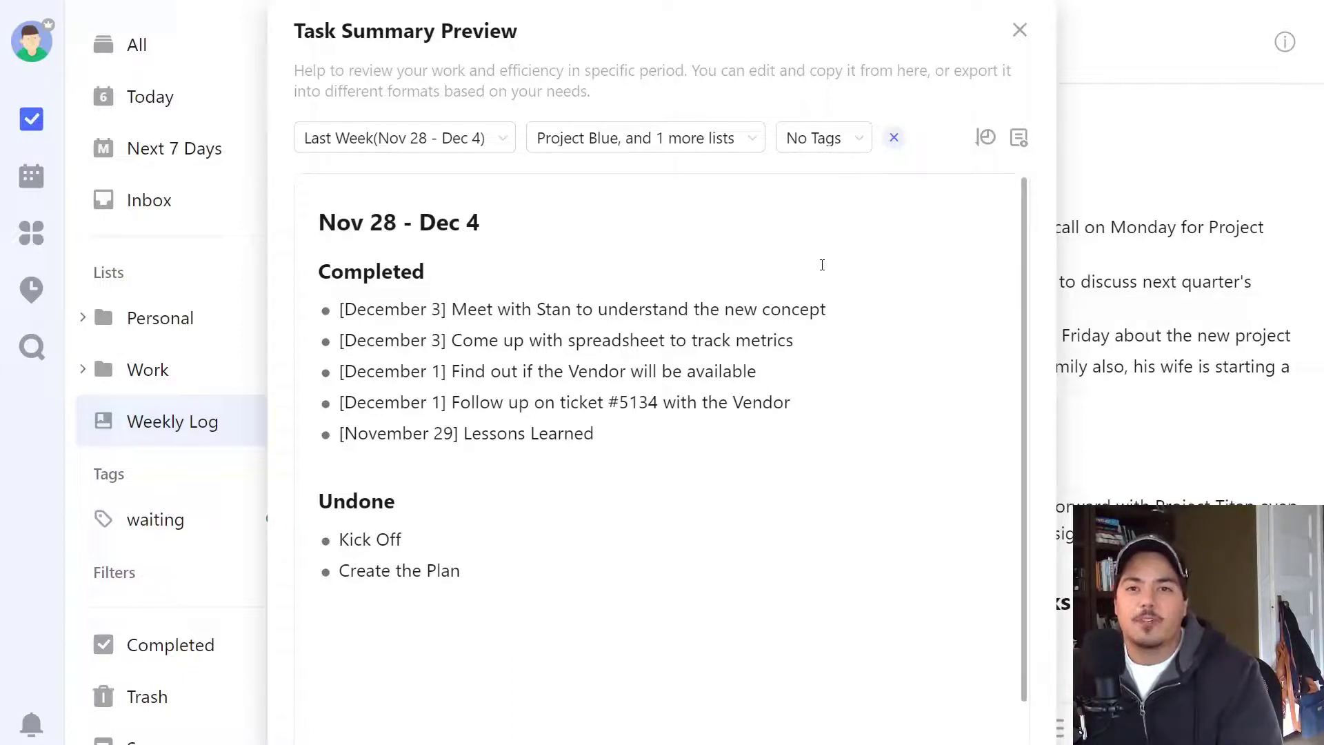
Try grouping the task summary by list, and return it to grouping by completion status.
{"action": "left_click", "coordinate": [988, 140]}
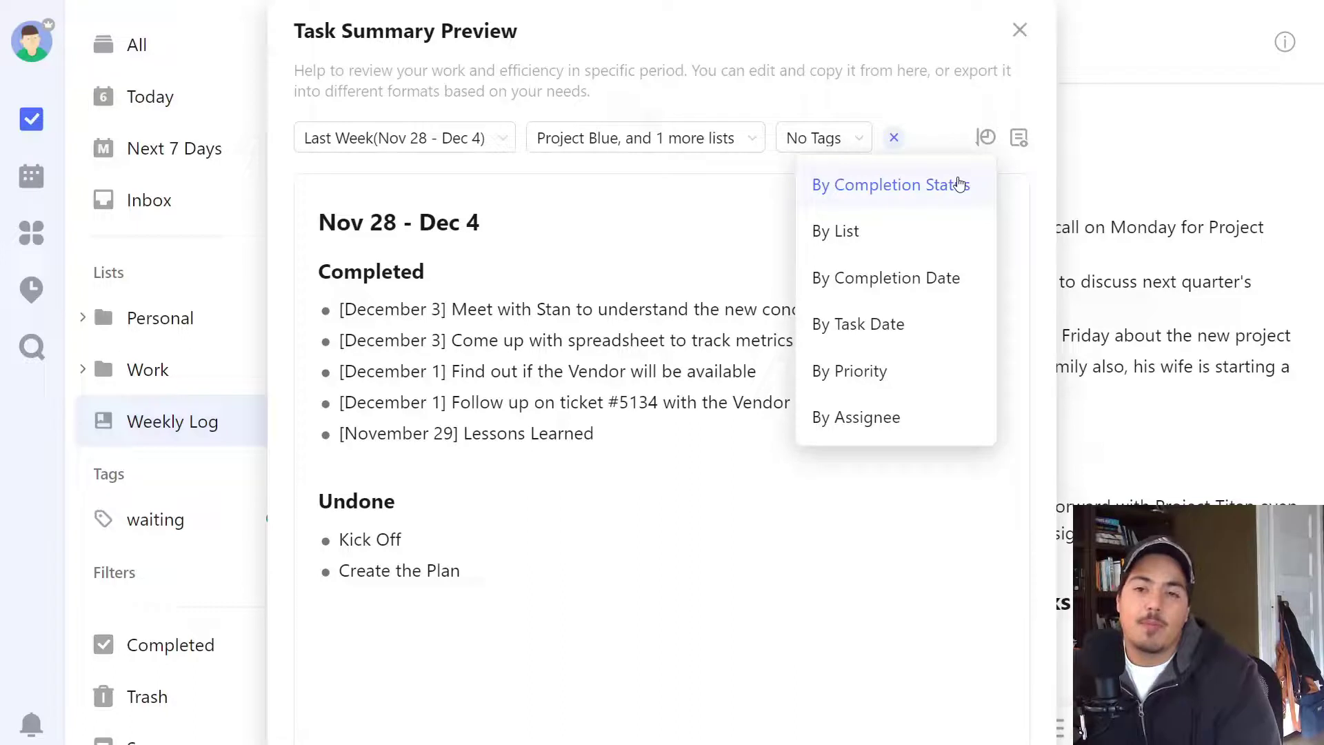
{"action": "left_click", "coordinate": [924, 231]}
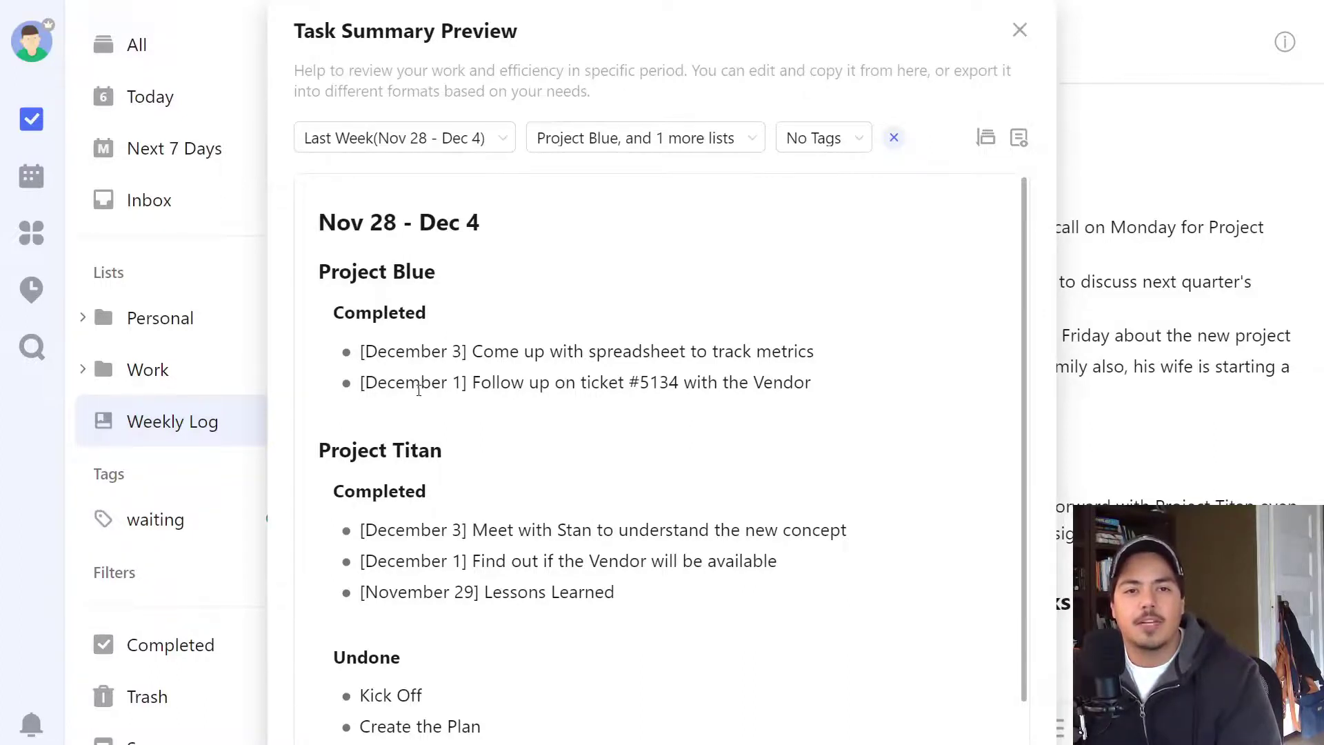
{"action": "scroll", "coordinate": [419, 391], "scroll_direction": "down", "scroll_amount": 1}
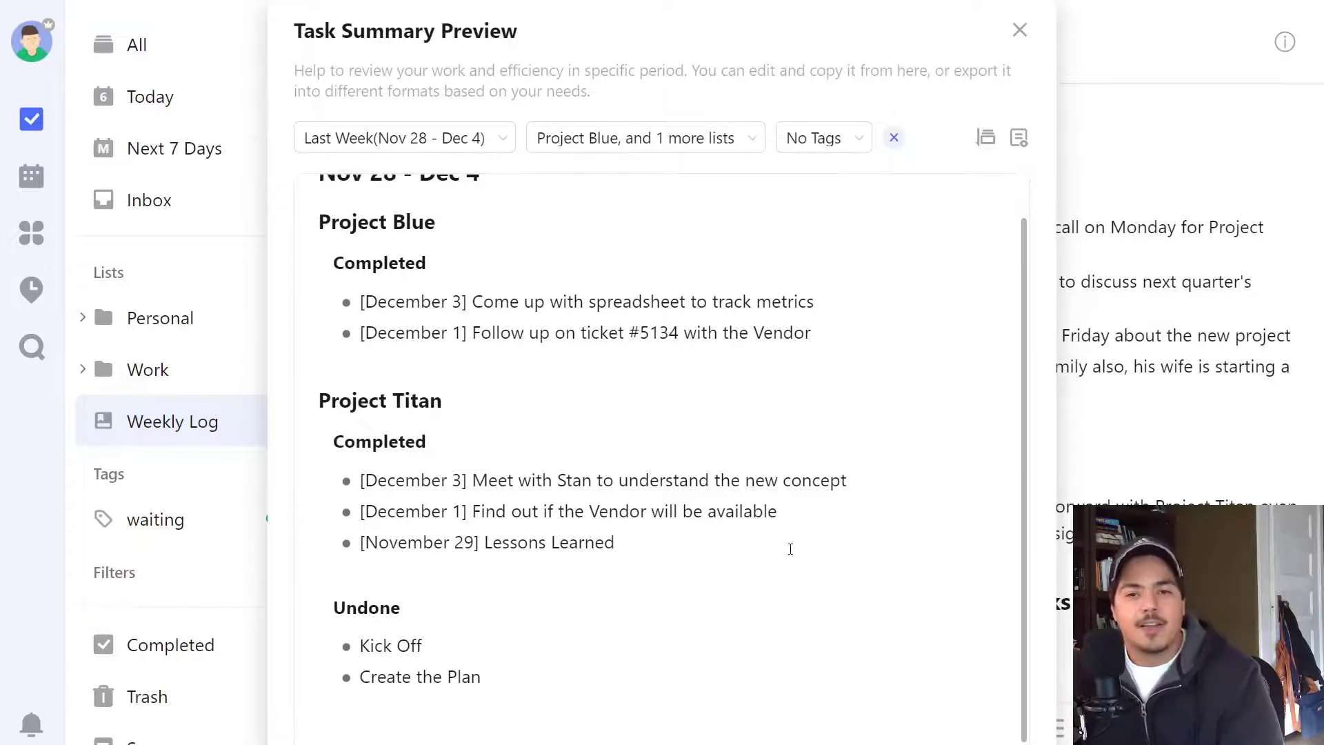
{"action": "left_click", "coordinate": [987, 145]}
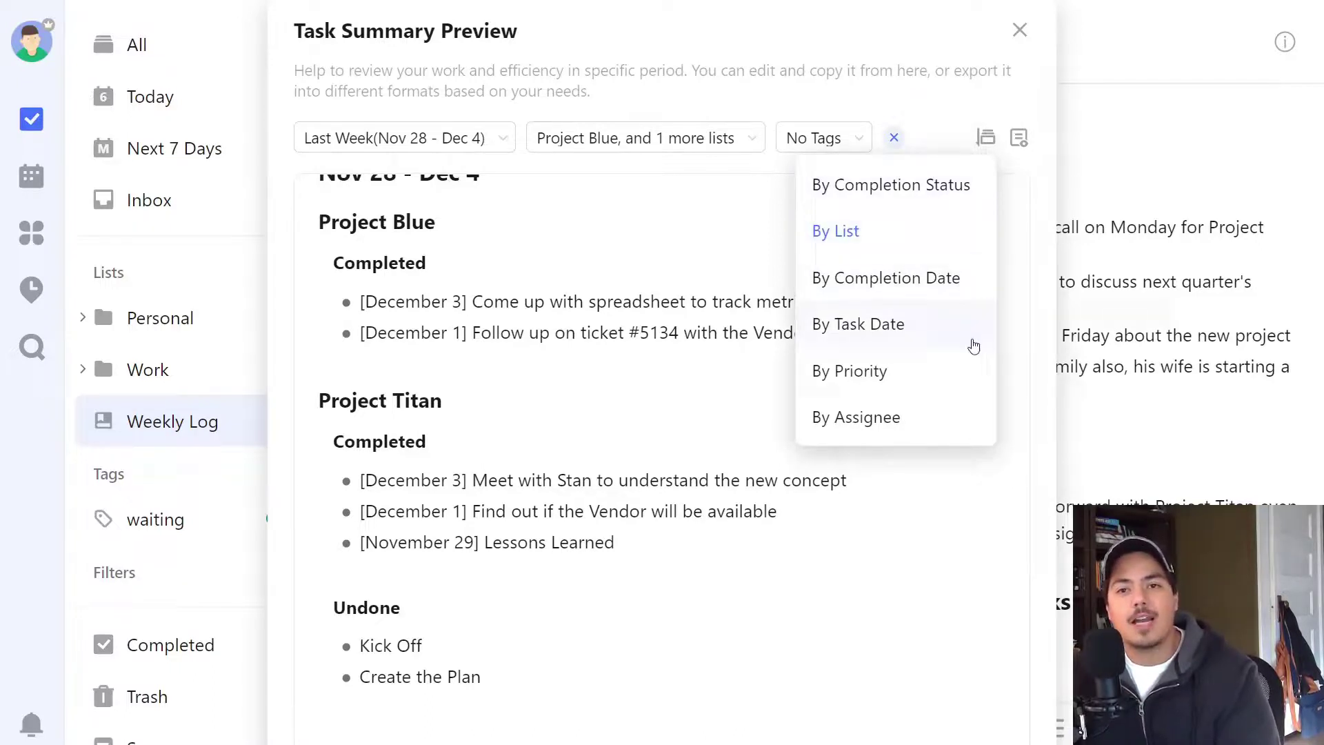
{"action": "left_click", "coordinate": [958, 418]}
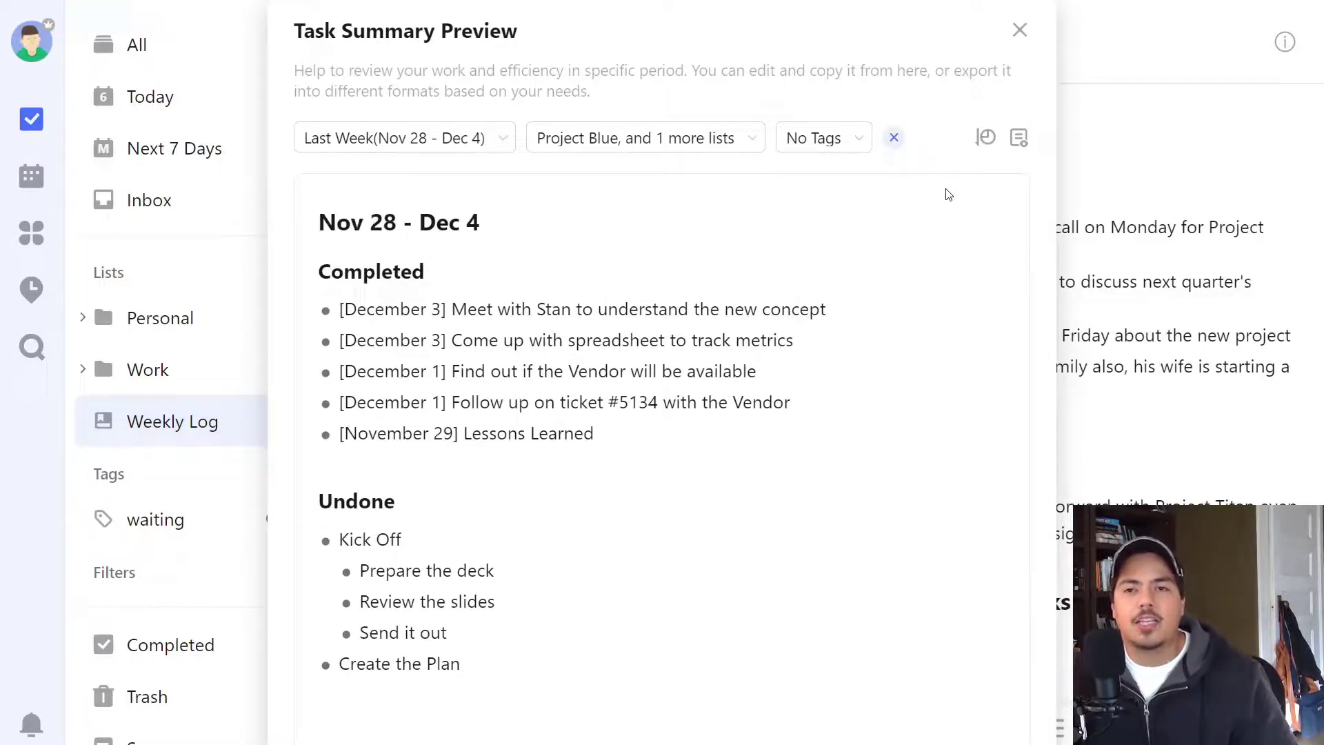
Add the List name to the details shown for each summary task and insert the summary into the note.
{"action": "left_click", "coordinate": [1025, 145]}
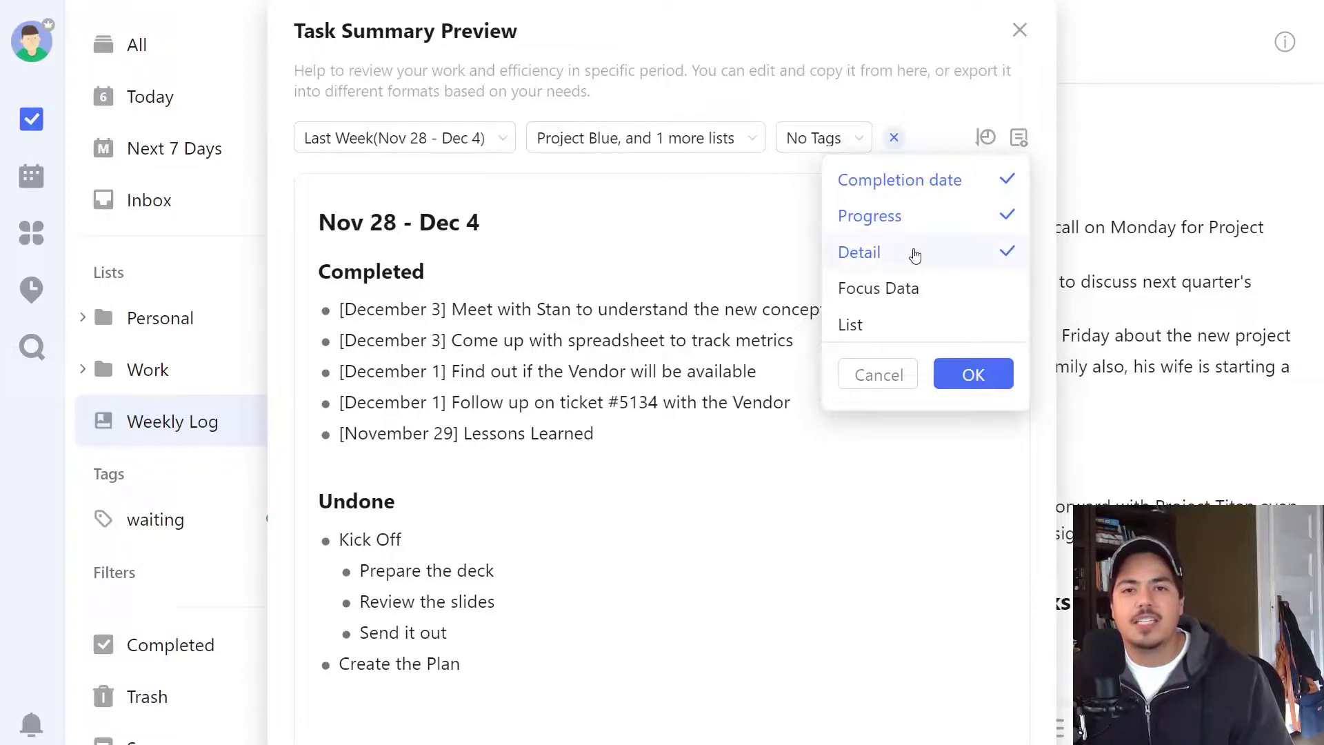
{"action": "left_click", "coordinate": [902, 323]}
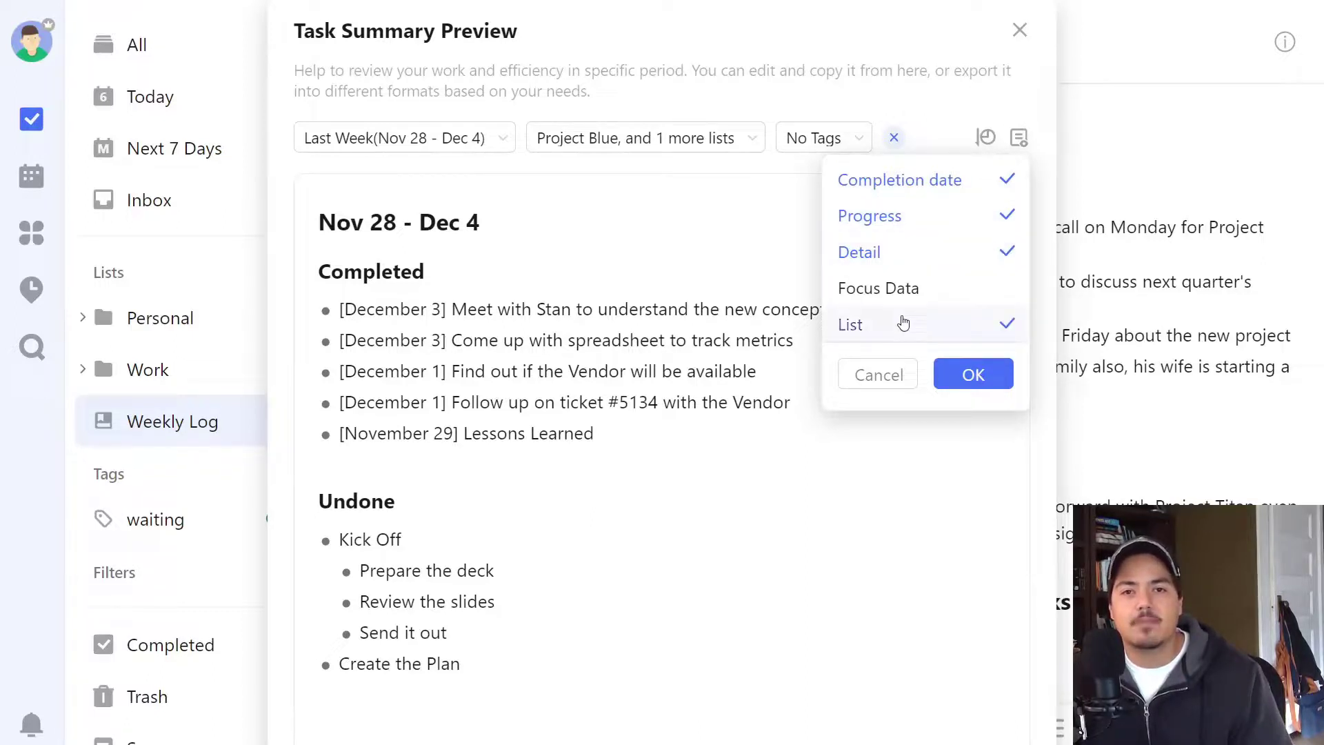
{"action": "left_click", "coordinate": [968, 376]}
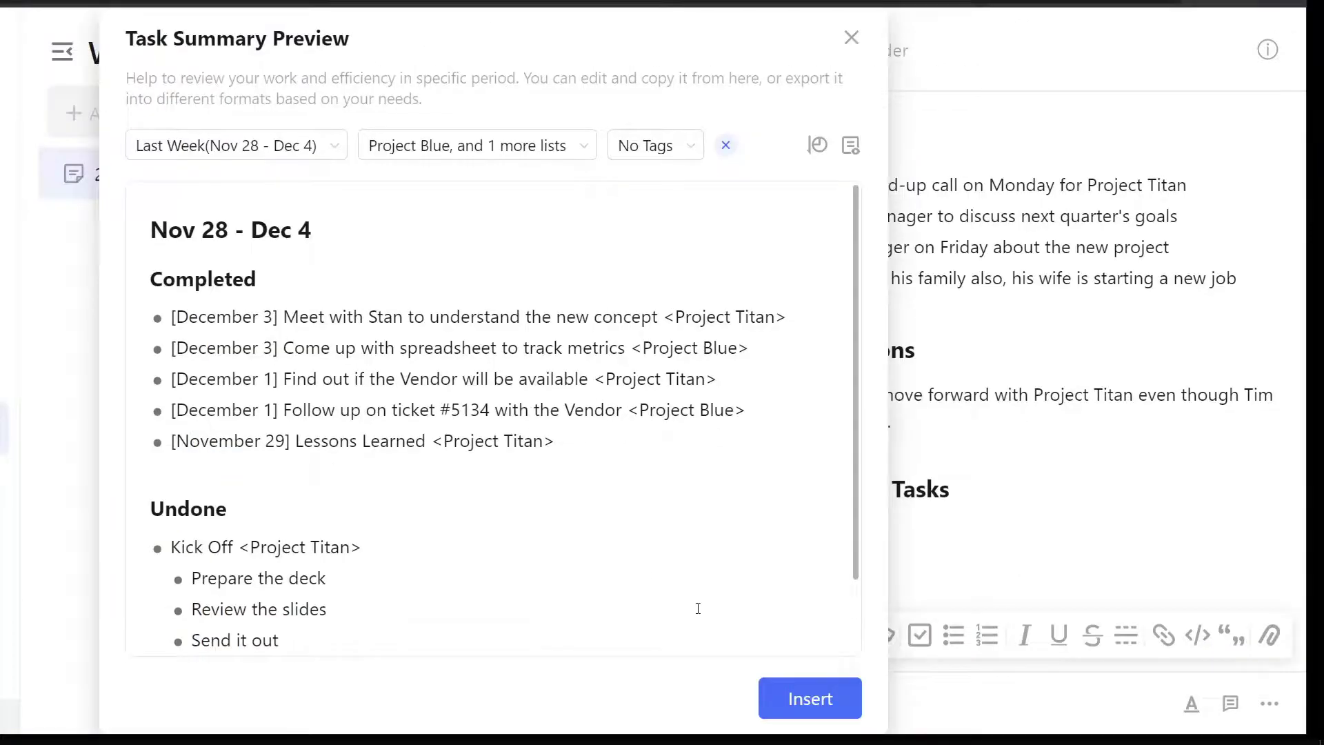
{"action": "left_click", "coordinate": [814, 699]}
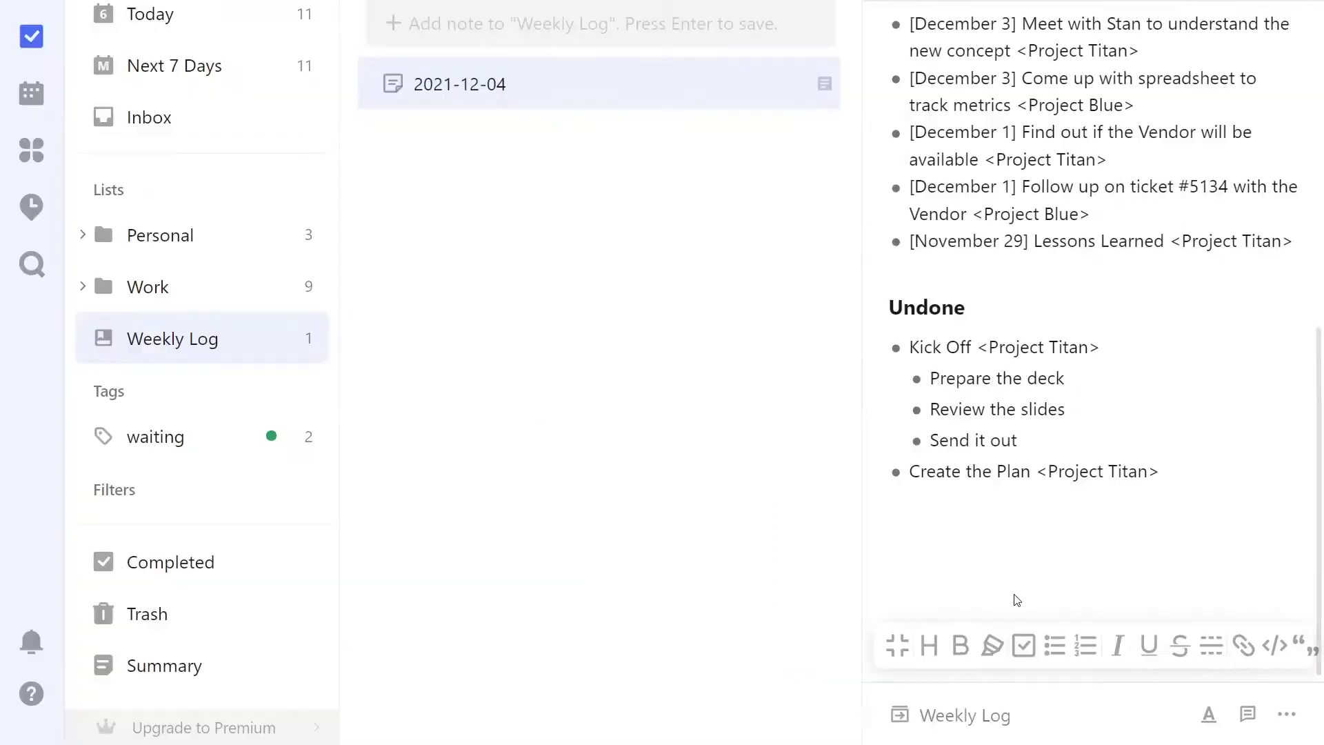
Delete the inserted "Nov 28 - Dec 4" heading and its empty line below the Completed Tasks heading.
{"action": "scroll", "coordinate": [1092, 595], "scroll_direction": "up", "scroll_amount": 3}
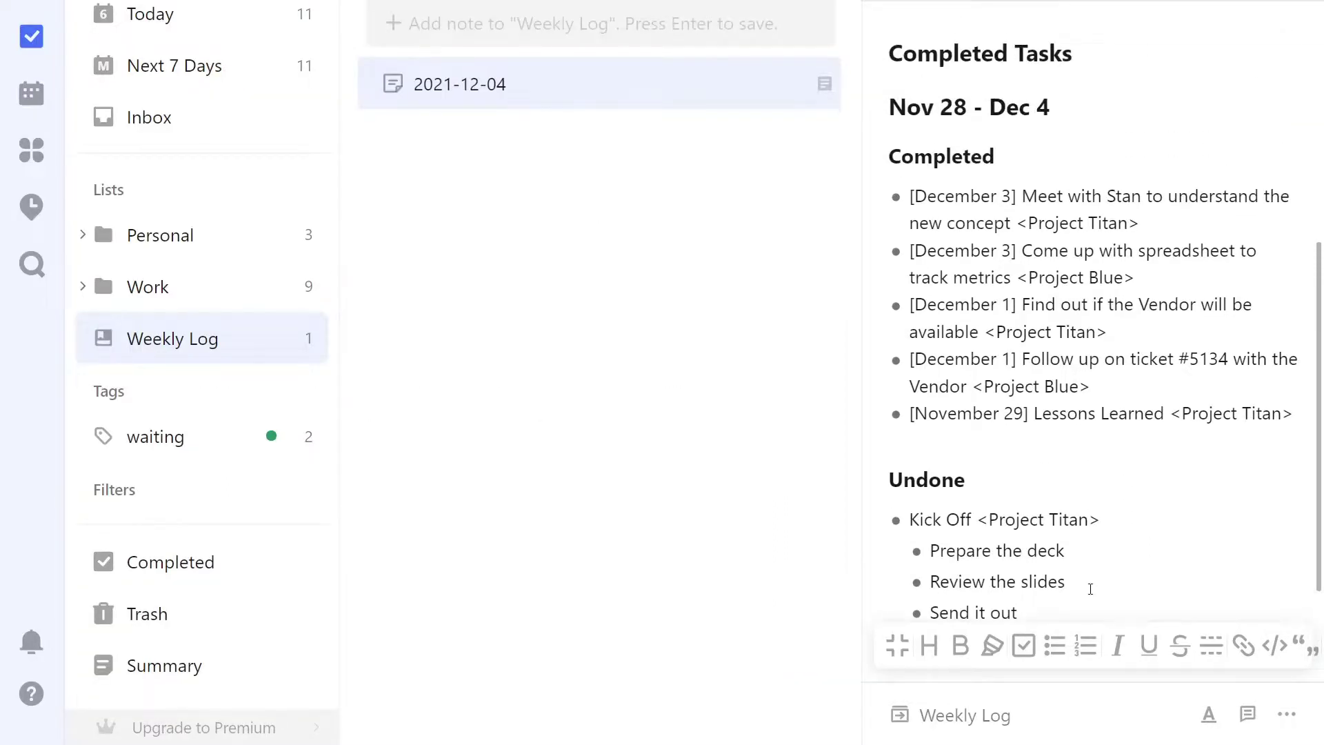
{"action": "scroll", "coordinate": [1090, 588], "scroll_direction": "up", "scroll_amount": 5}
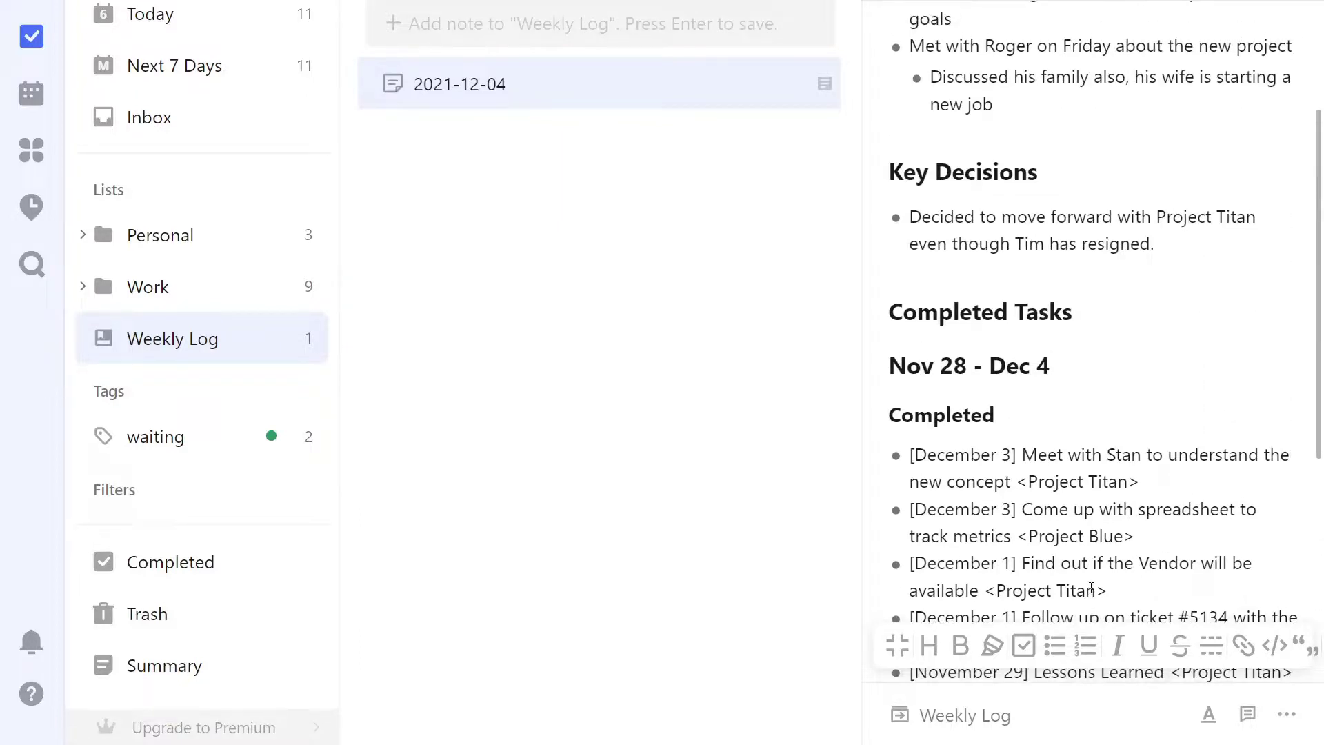
{"action": "scroll", "coordinate": [1091, 588], "scroll_direction": "up", "scroll_amount": 3}
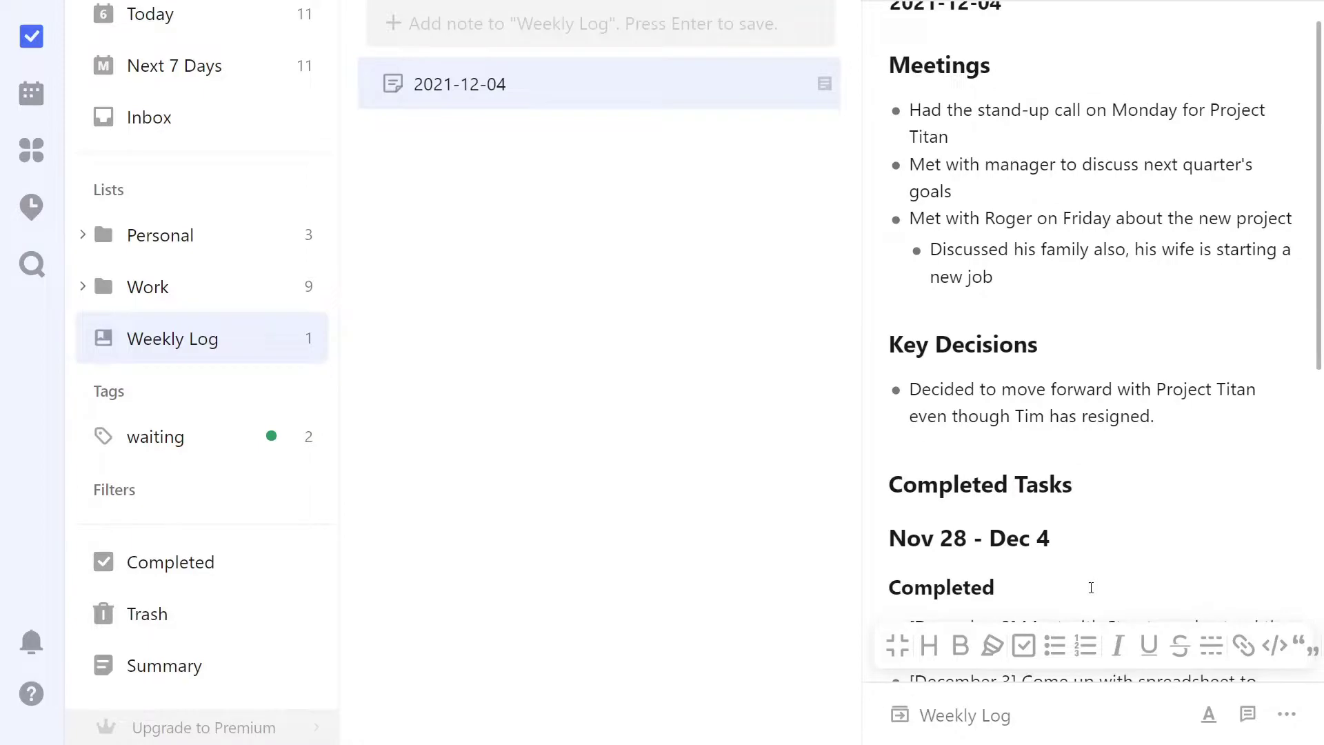
{"action": "scroll", "coordinate": [1091, 588], "scroll_direction": "up", "scroll_amount": 1}
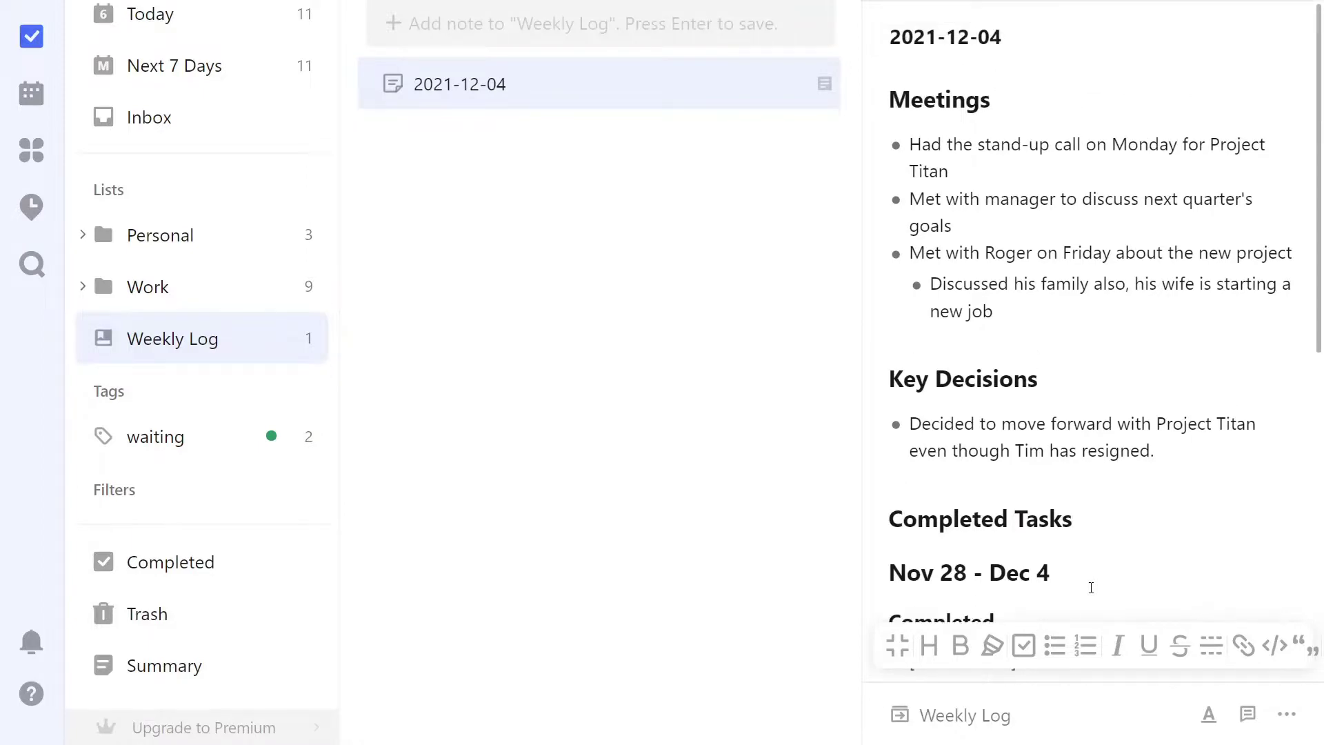
{"action": "scroll", "coordinate": [1097, 587], "scroll_direction": "down", "scroll_amount": 5}
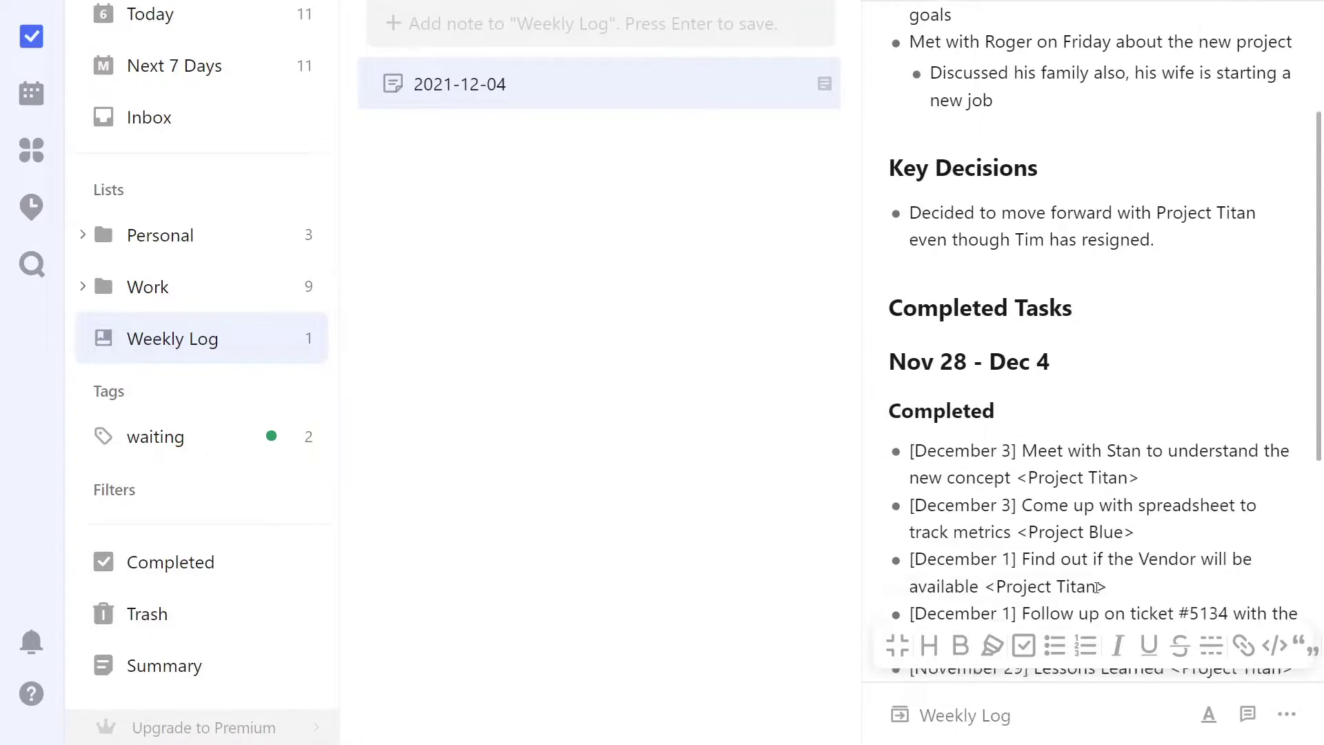
{"action": "scroll", "coordinate": [1097, 588], "scroll_direction": "down", "scroll_amount": 2}
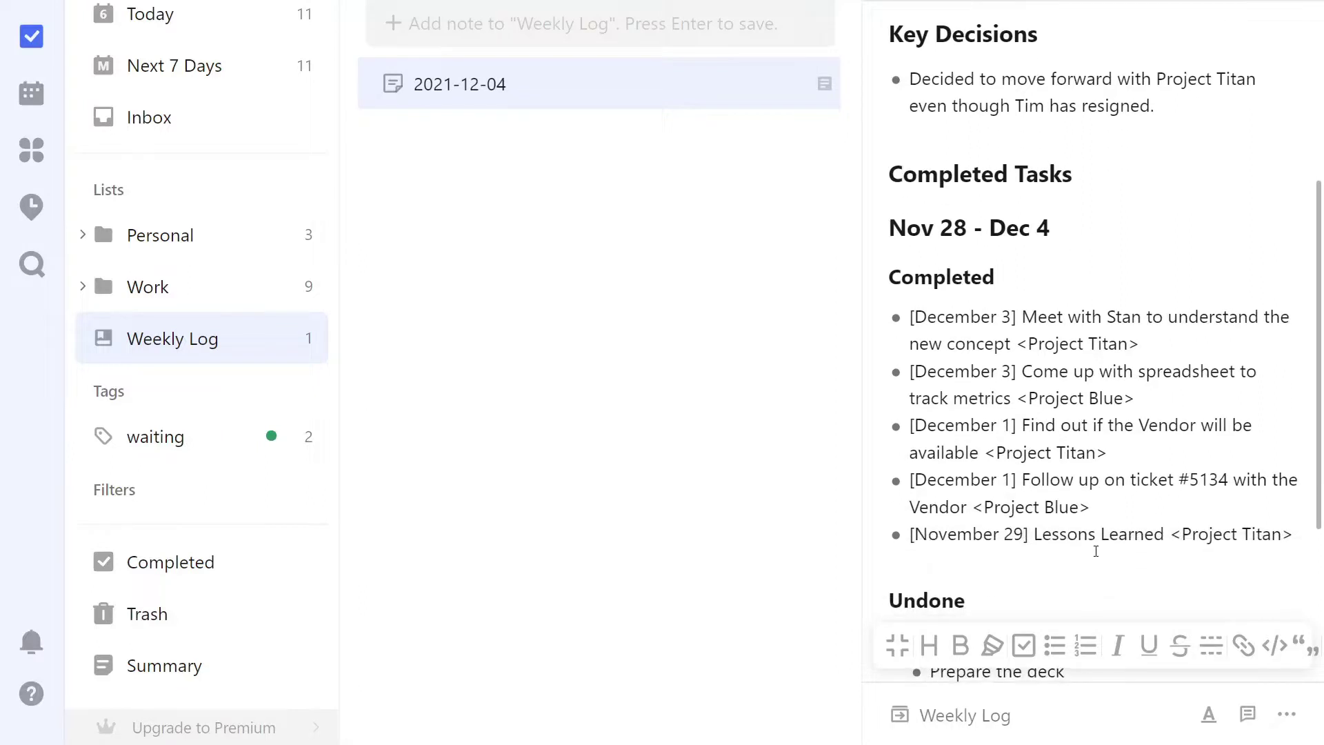
{"action": "left_click_drag", "start_coordinate": [1106, 236], "coordinate": [867, 220]}
{"action": "key", "text": "BackSpace"}
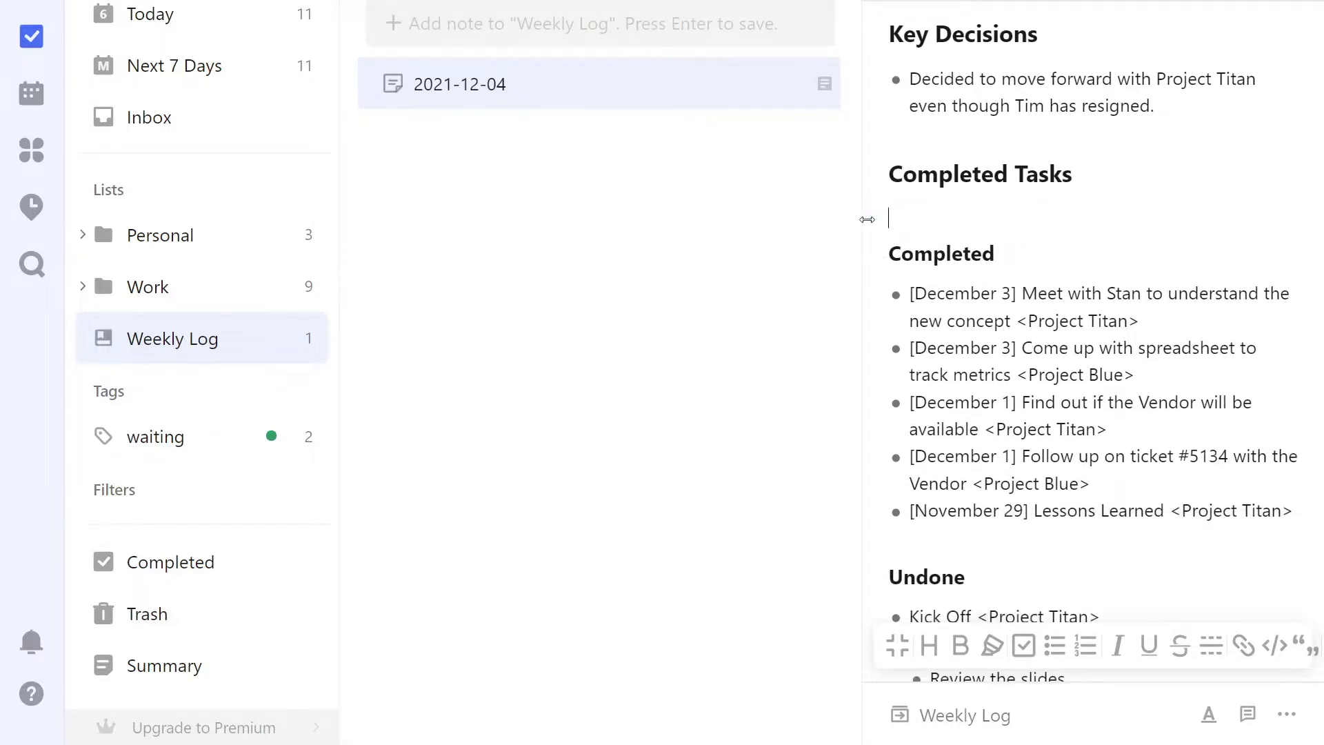
{"action": "key", "text": "BackSpace"}
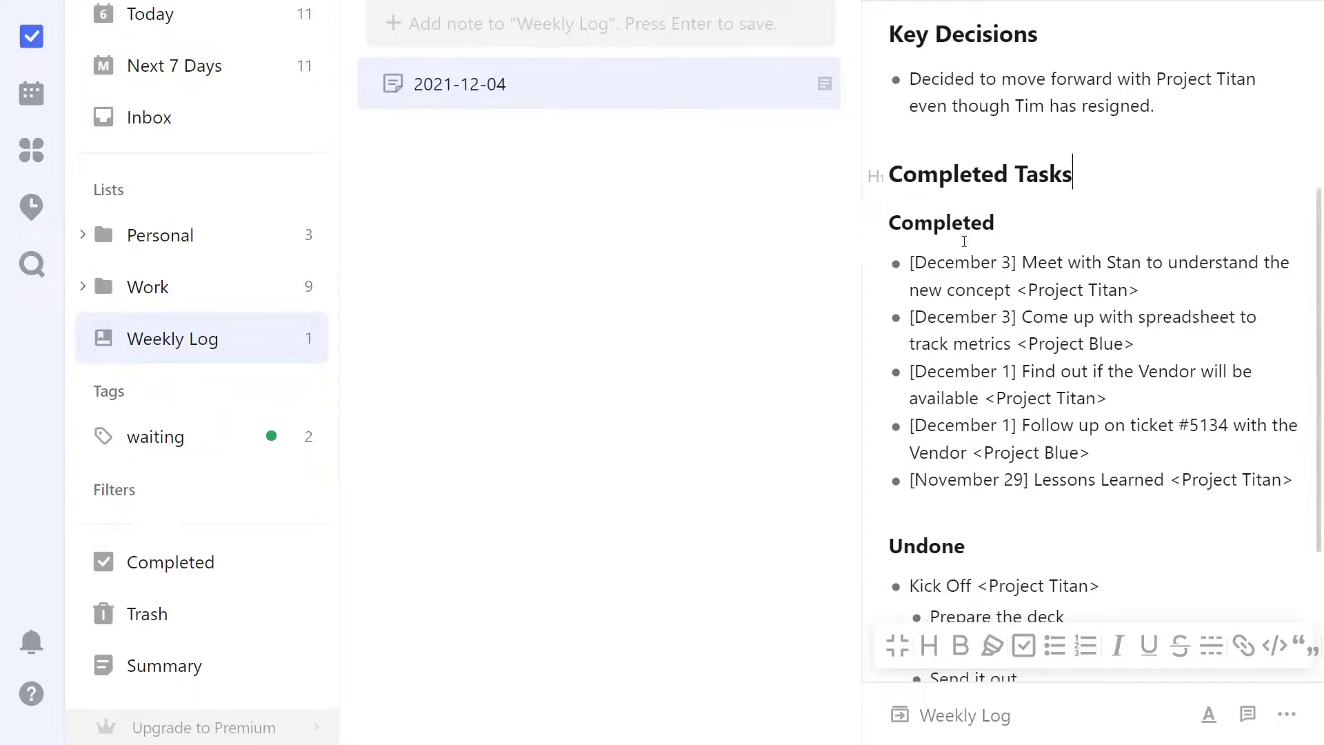
{"action": "scroll", "coordinate": [1089, 289], "scroll_direction": "down", "scroll_amount": 2}
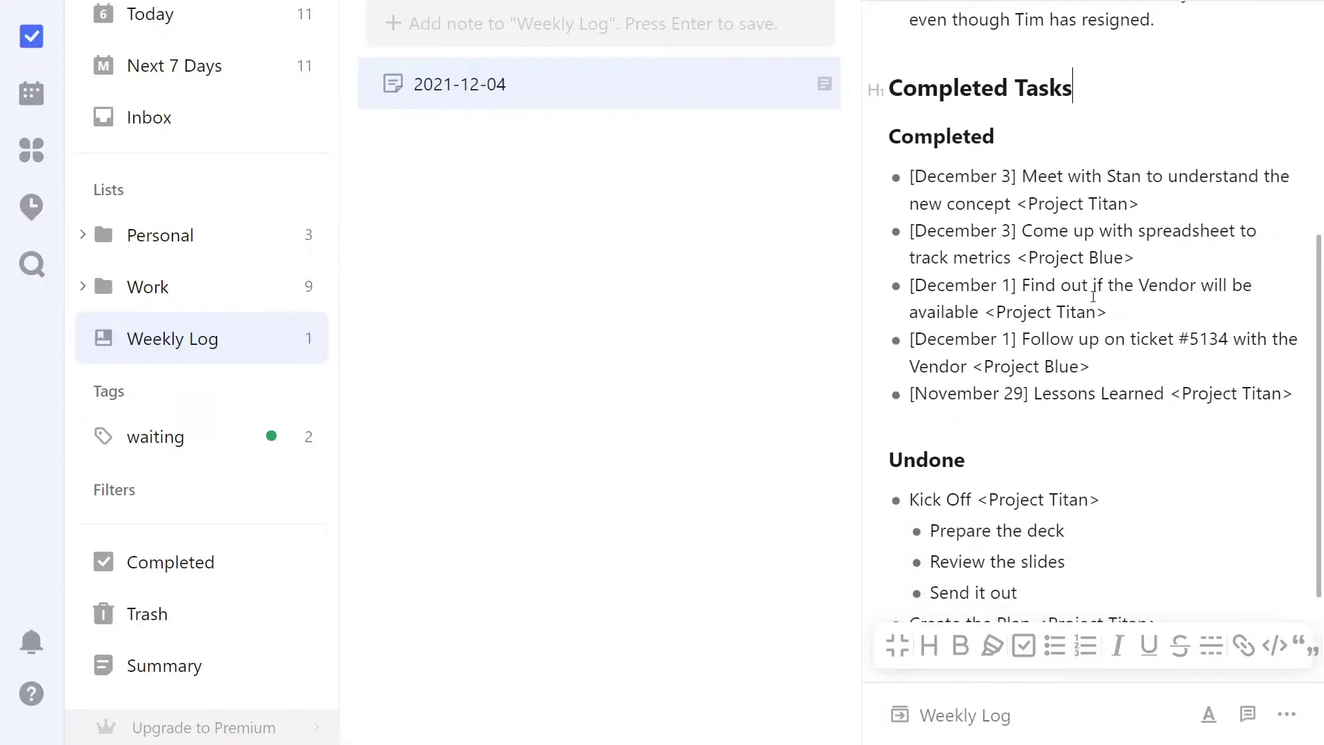
{"action": "scroll", "coordinate": [1093, 297], "scroll_direction": "down", "scroll_amount": 2}
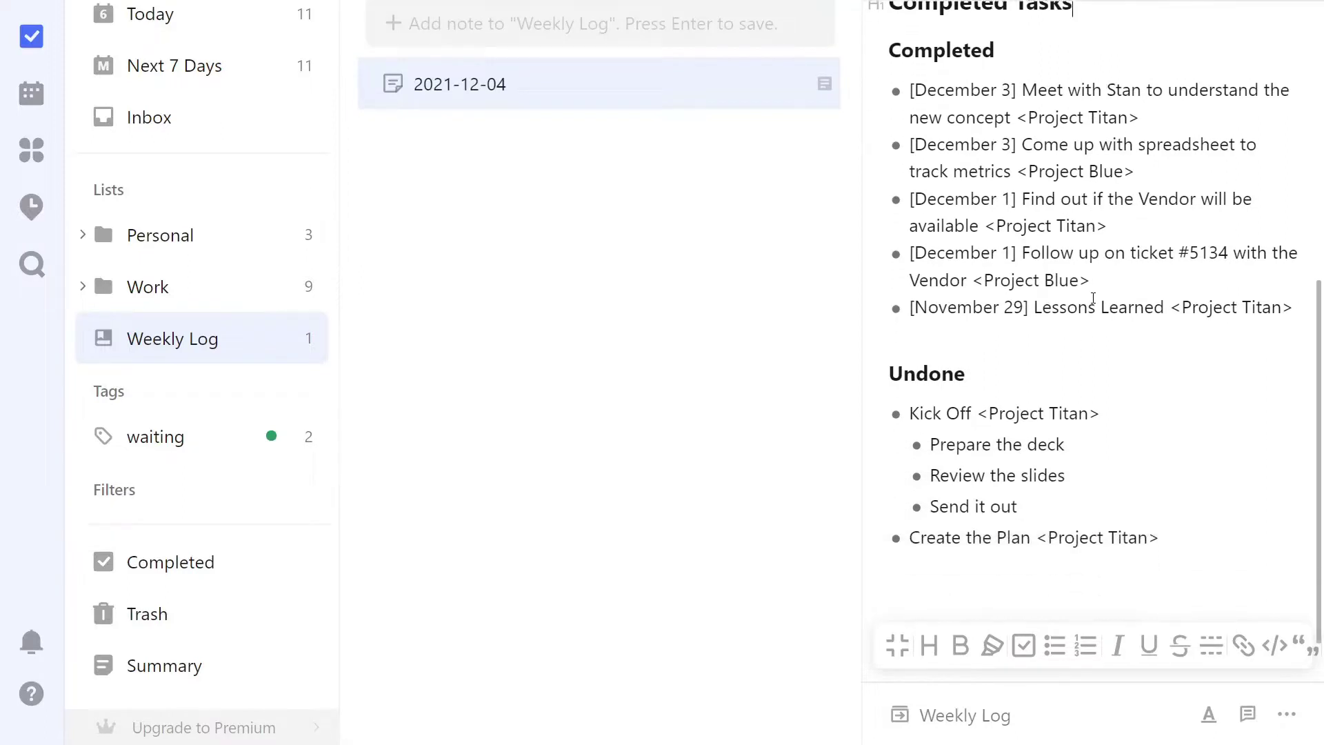
{"action": "scroll", "coordinate": [1093, 298], "scroll_direction": "up", "scroll_amount": 2}
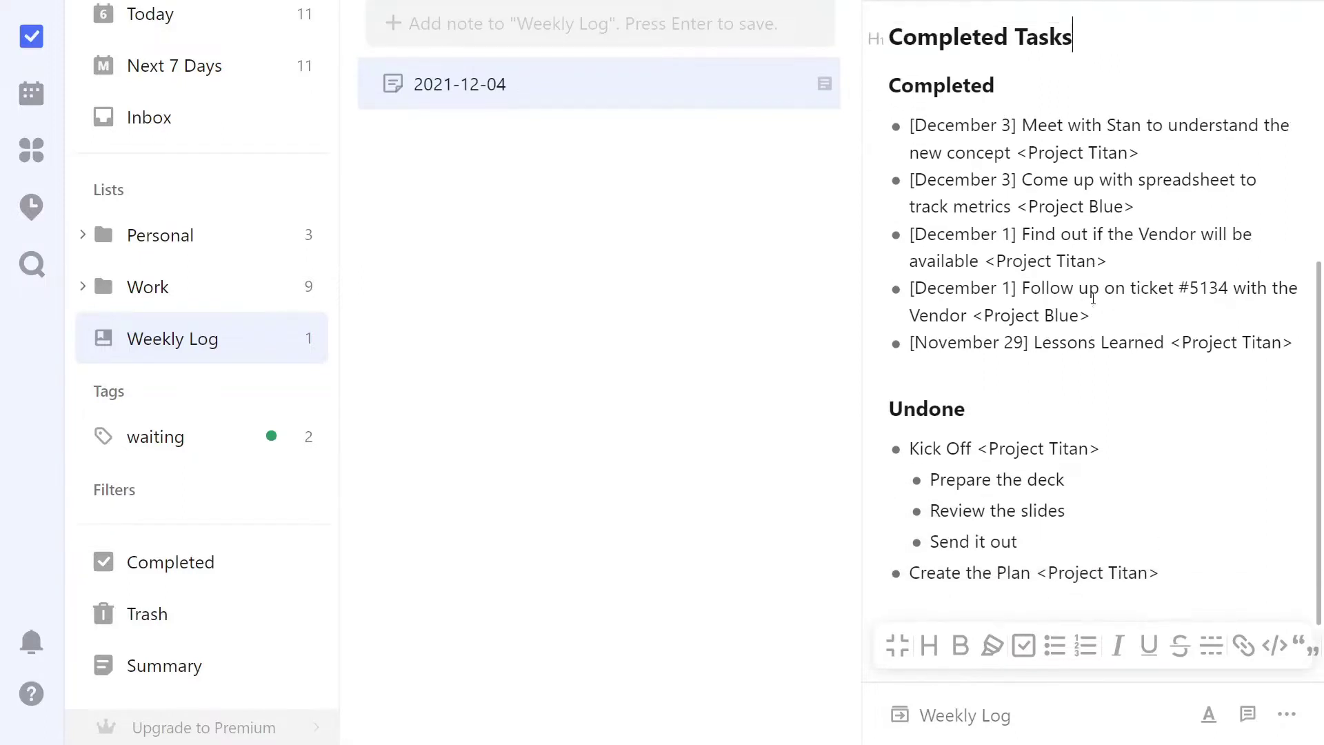